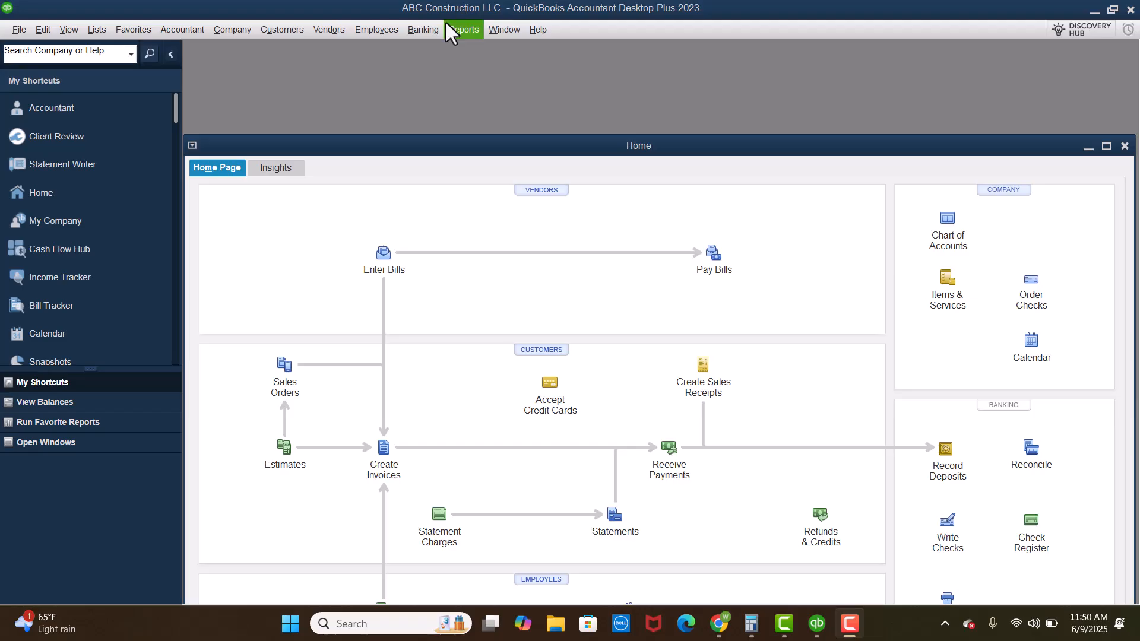
Collapse the shortcuts sidebar, close the Home window and start a new customer record in the Customer Center.
click(170, 56)
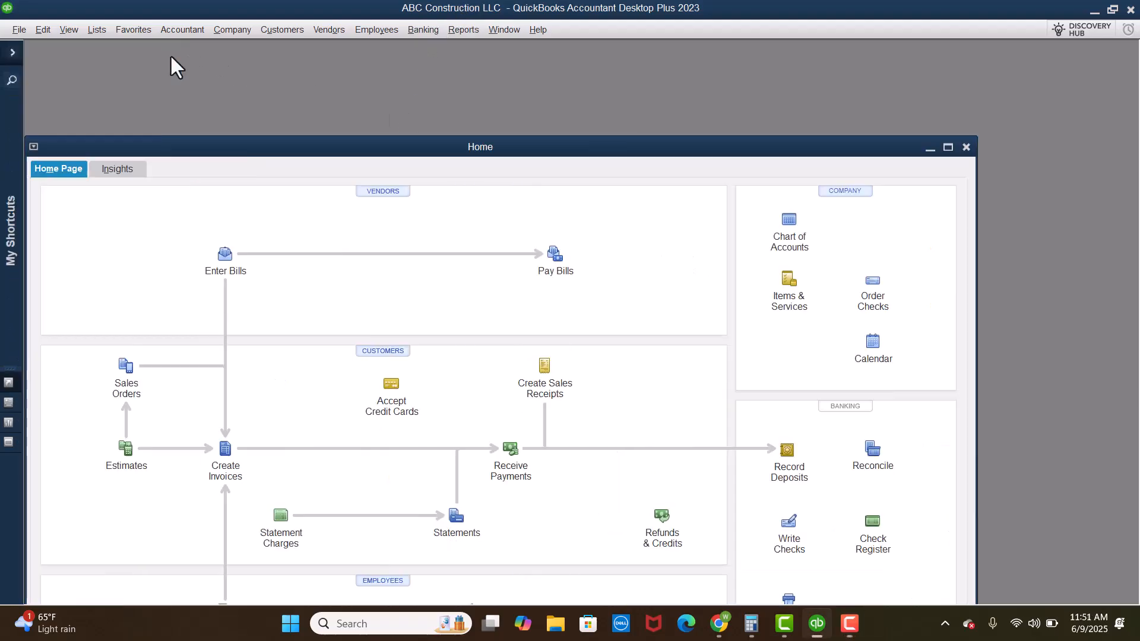
click(967, 147)
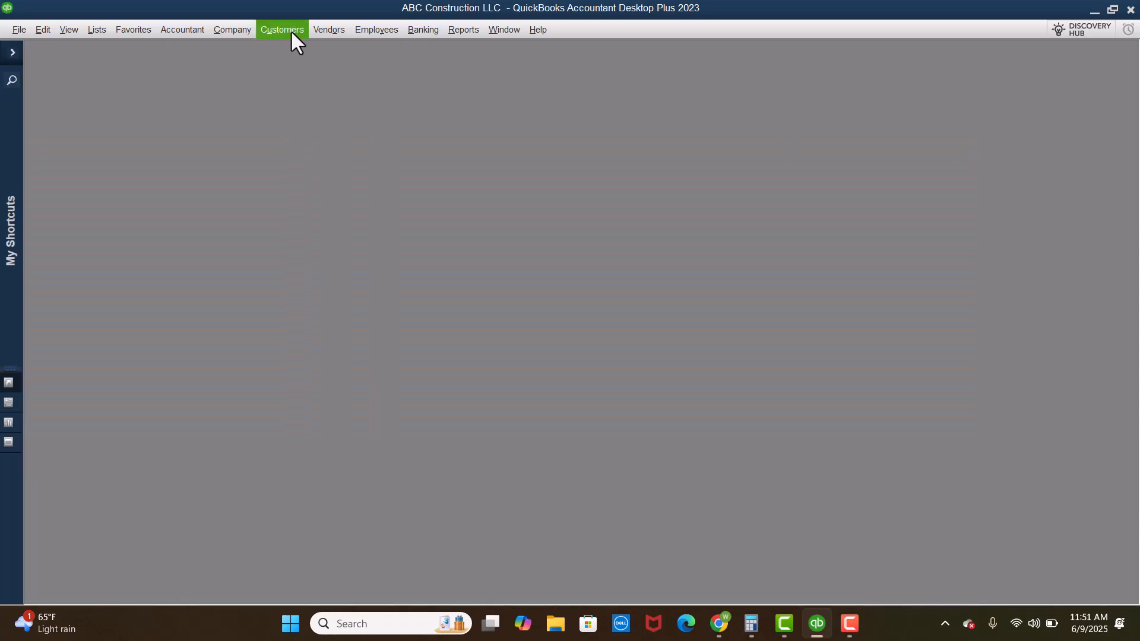
click(274, 30)
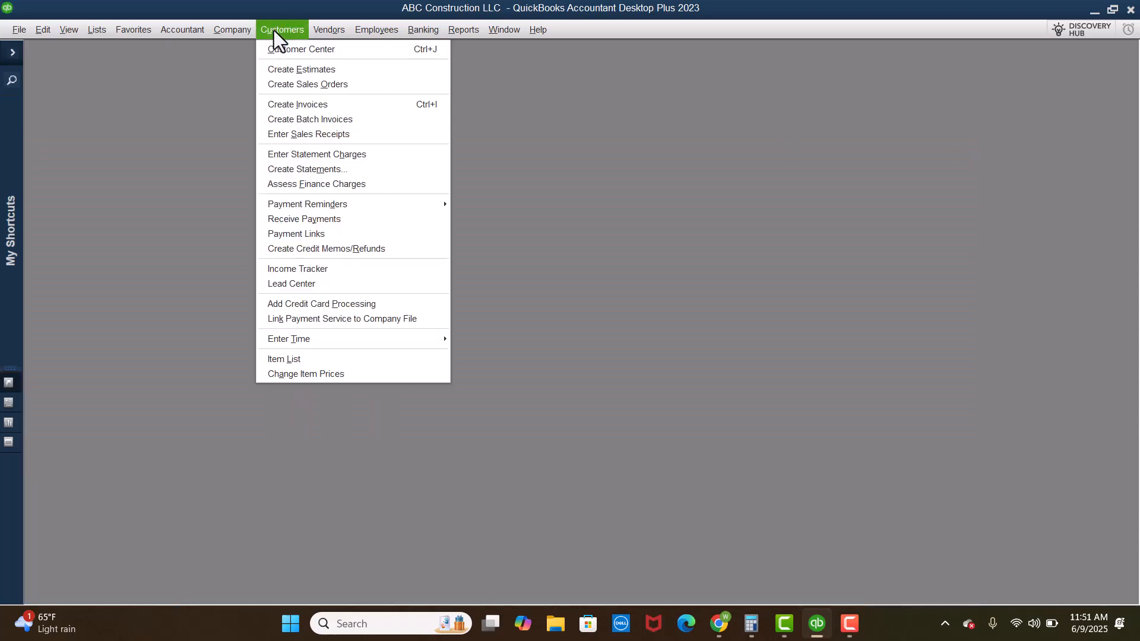
click(290, 45)
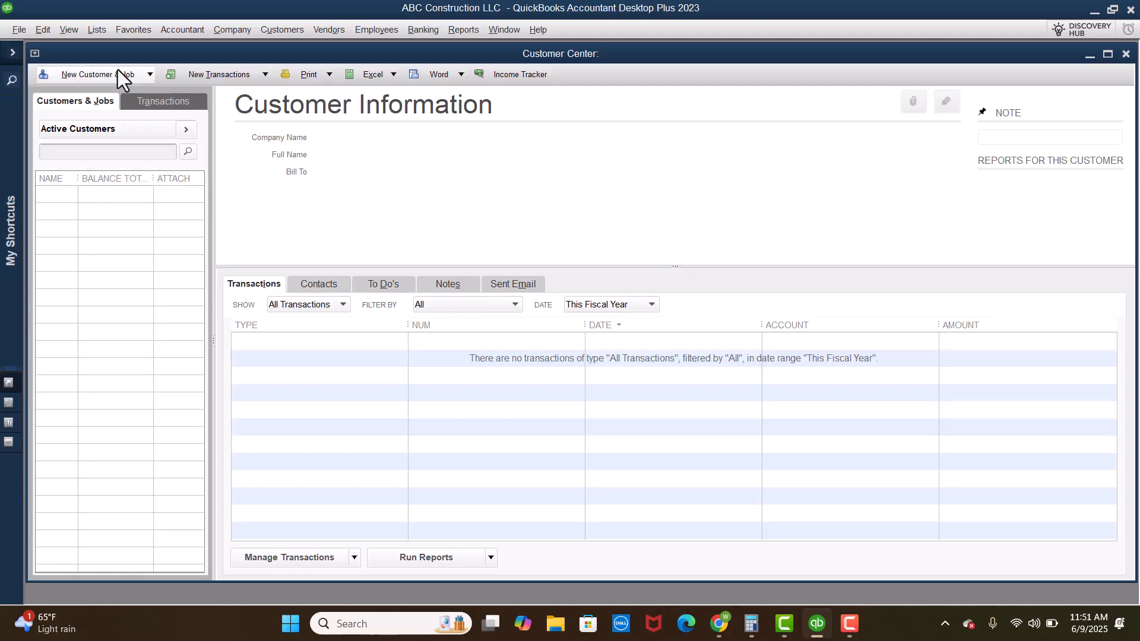
click(150, 76)
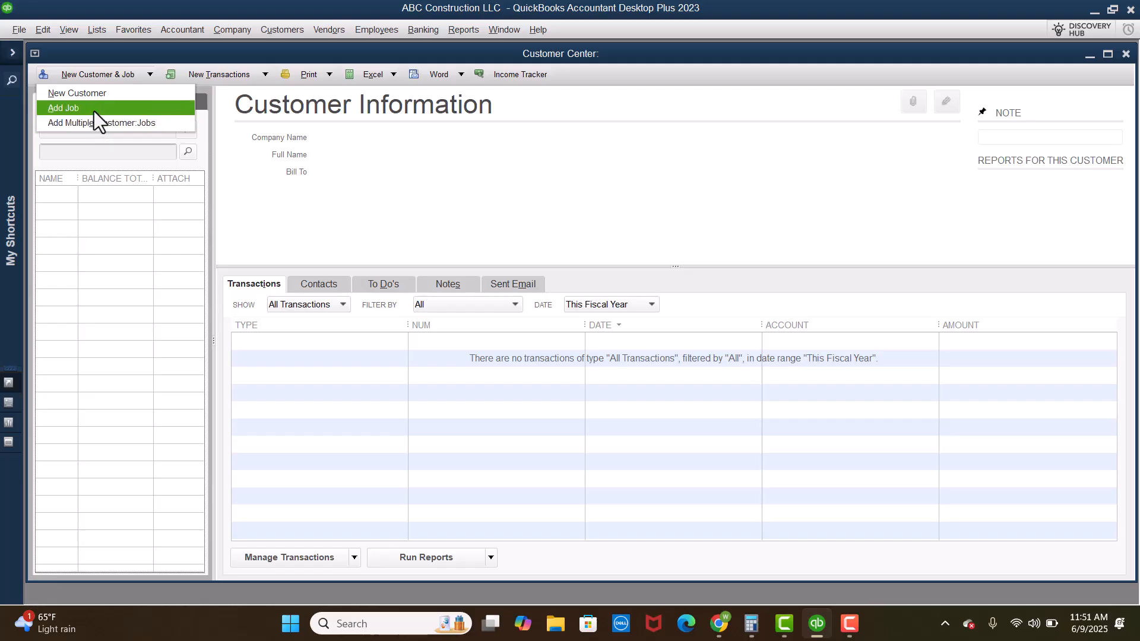
click(98, 94)
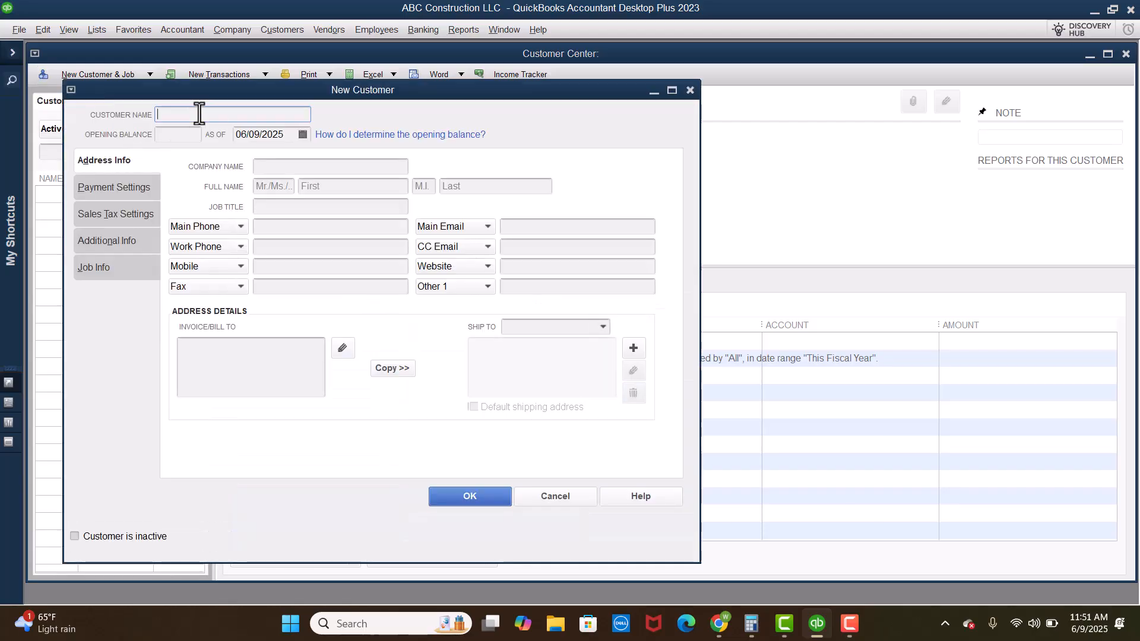
drag(228, 91, 424, 101)
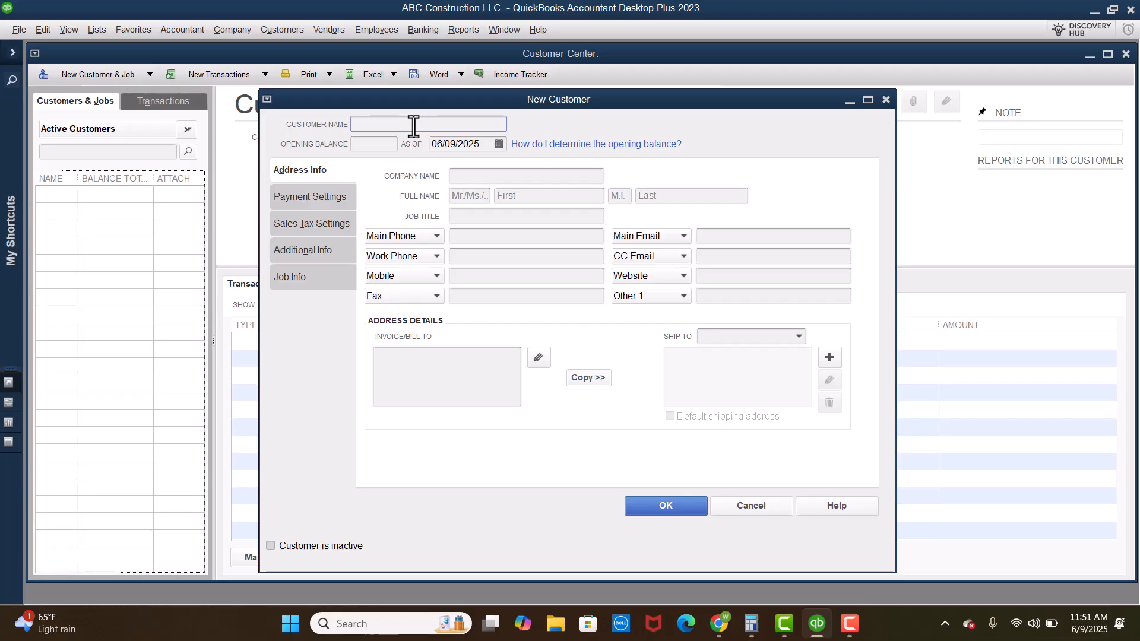
Enter XYZ LLC as both the customer name and the company name of the new customer.
text(XYZ LLC)
click(452, 176)
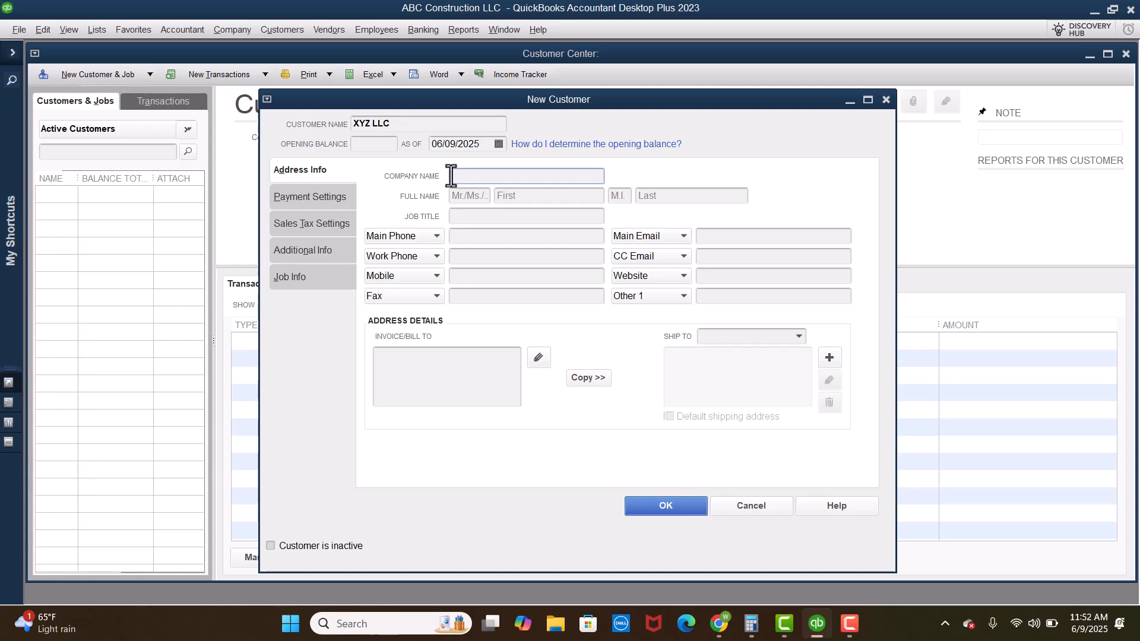
text(XYZ LLC)
Fill in the contact's title Mr., first and last name, and the job title Purchasing Director.
click(461, 194)
text(Mr.)
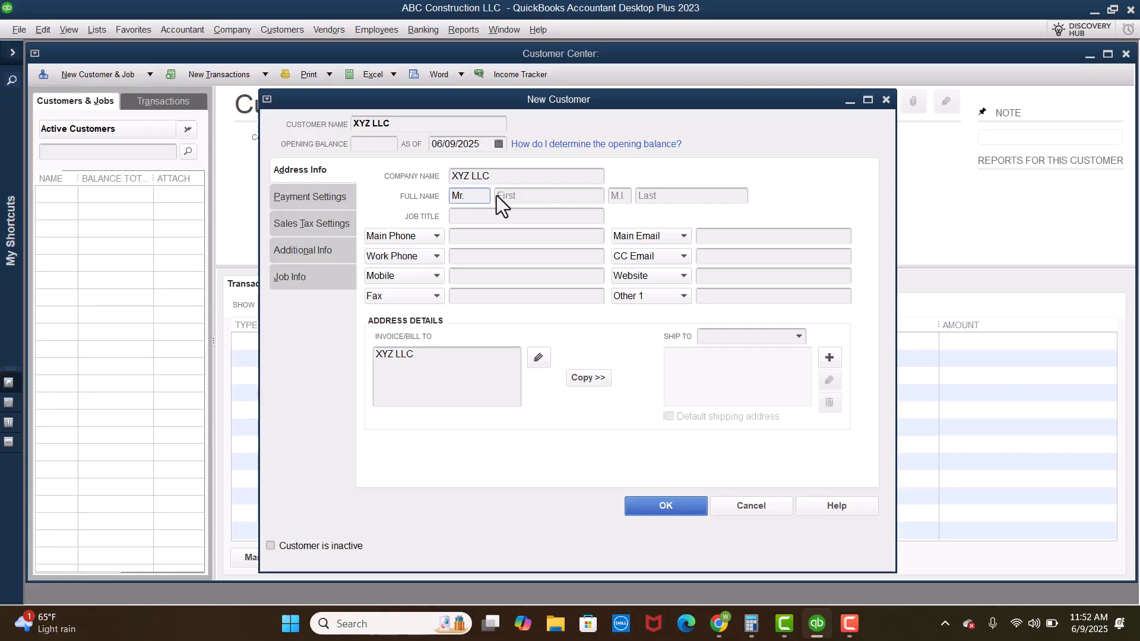
click(556, 194)
text(John)
click(682, 195)
text(Smith)
click(585, 217)
text(Purchasing Directp)
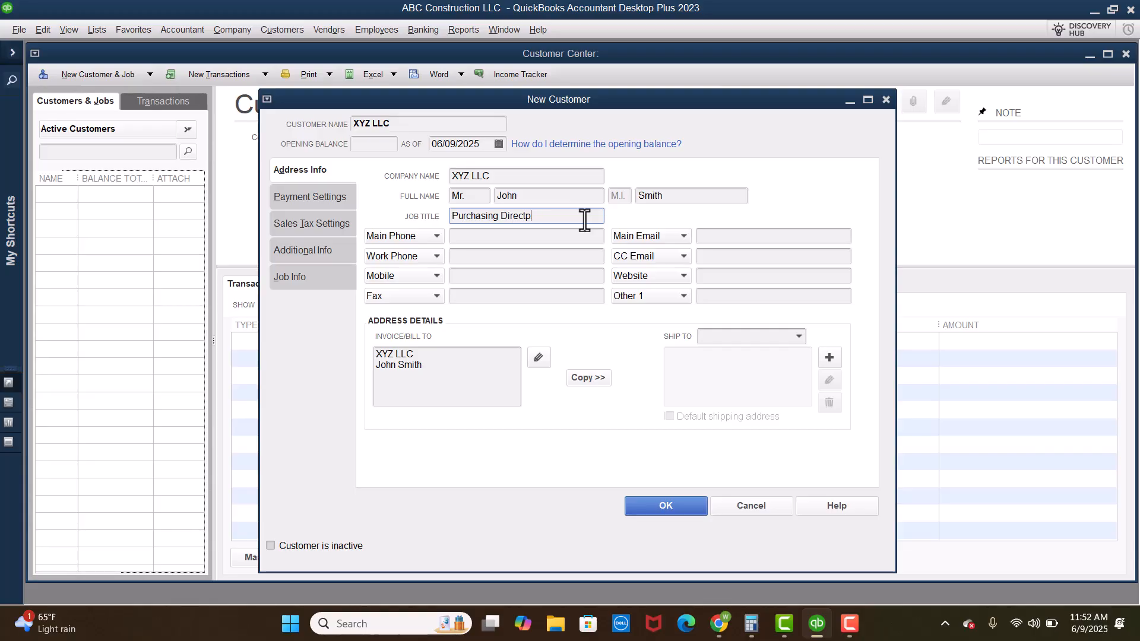
Enter the contact's main phone number and main e-mail address.
click(583, 235)
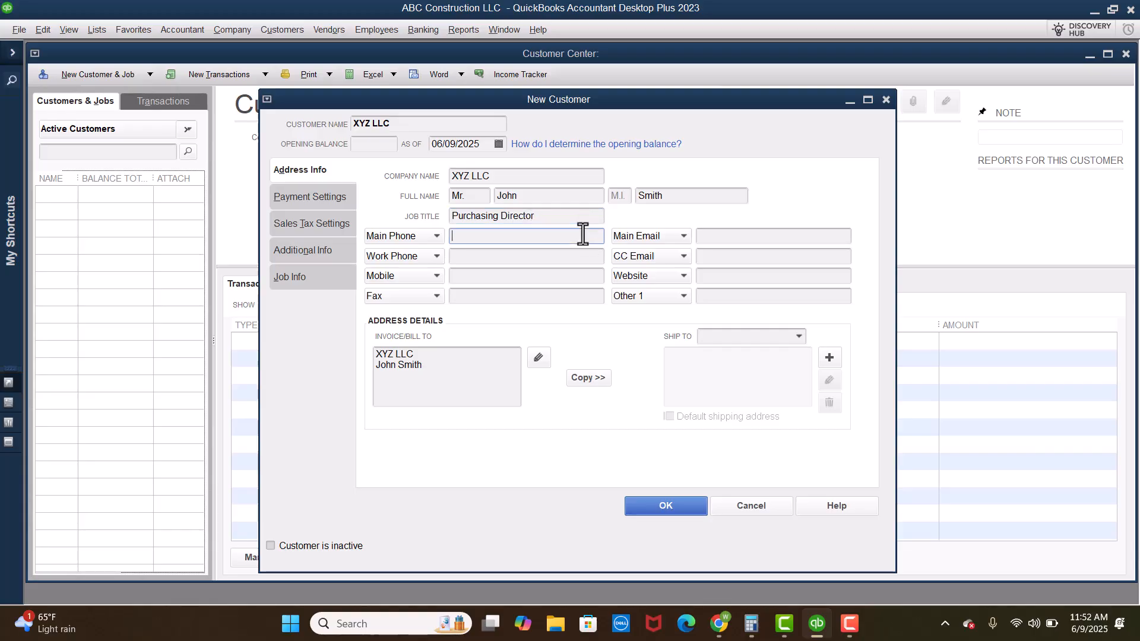
text(5555556161)
click(709, 236)
text(John)
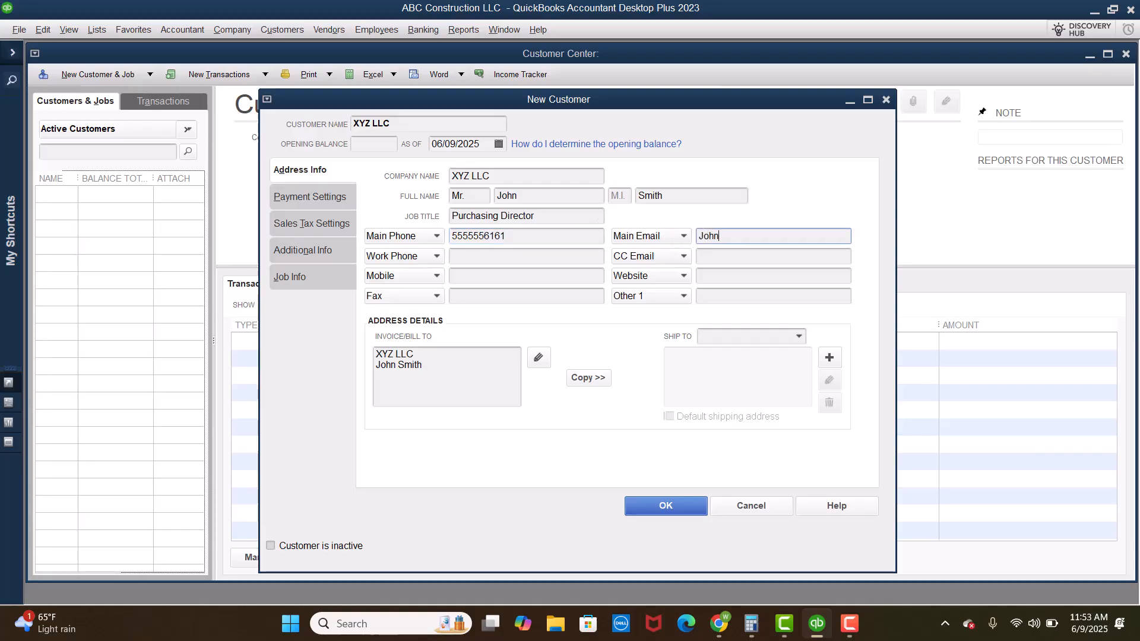
text(Smith@XYZLLC.com)
click(577, 257)
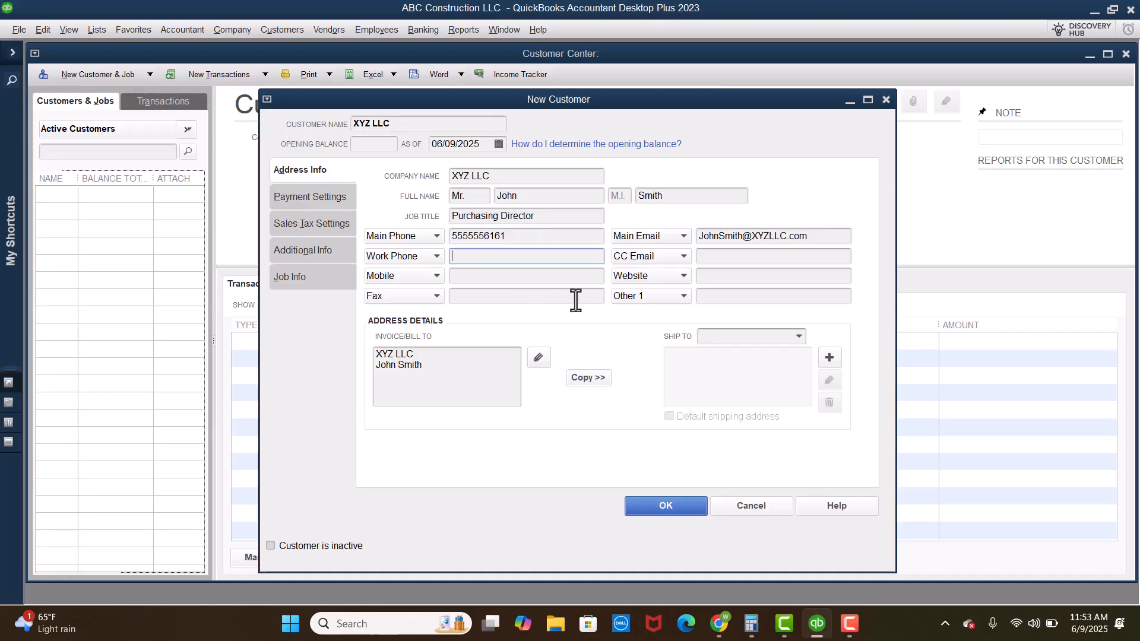
click(672, 297)
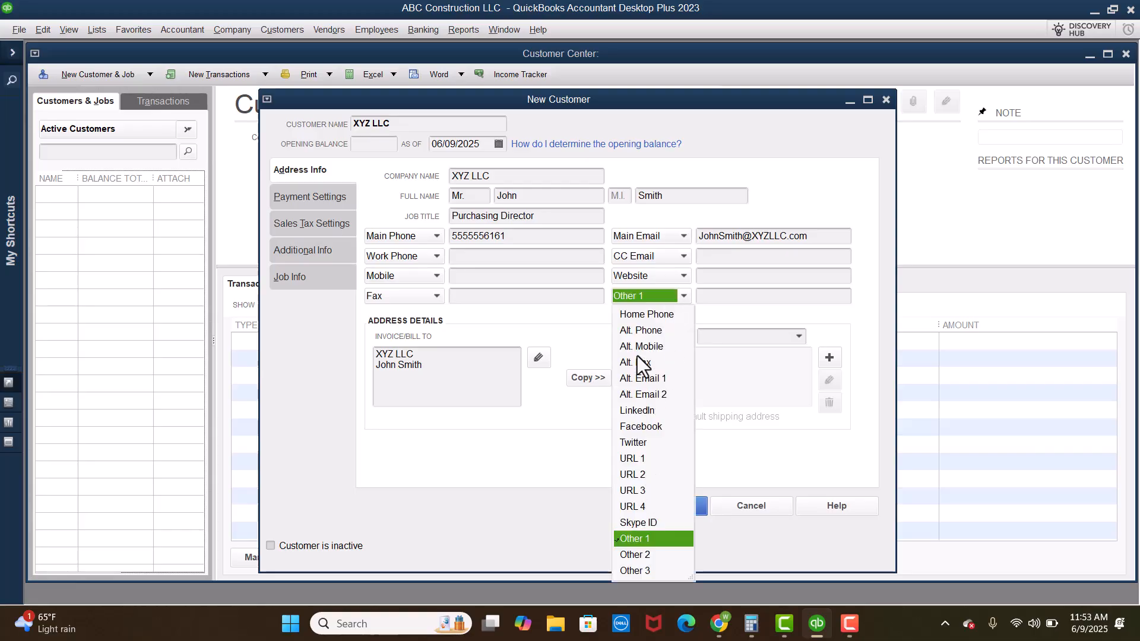
click(577, 339)
Complete the Invoice/Bill To address below the contact's name with the street, city, state and zip code.
click(469, 373)
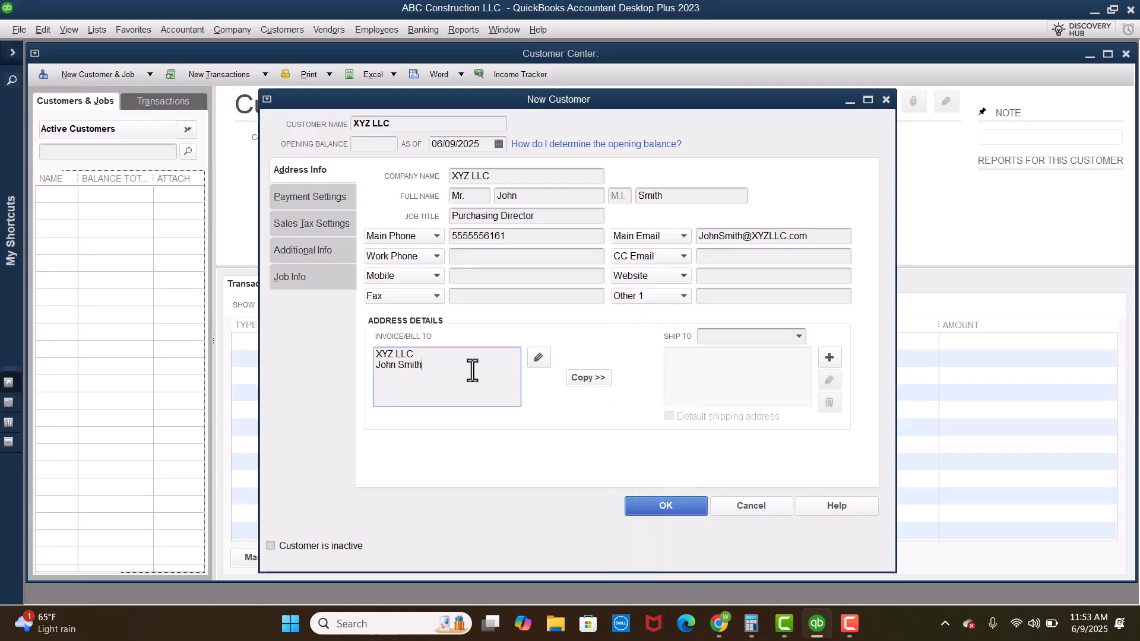
key(Return)
text(111 )
text(Sunny)
text( Avenue )
text(Brookdale)
text(, CA 55555)
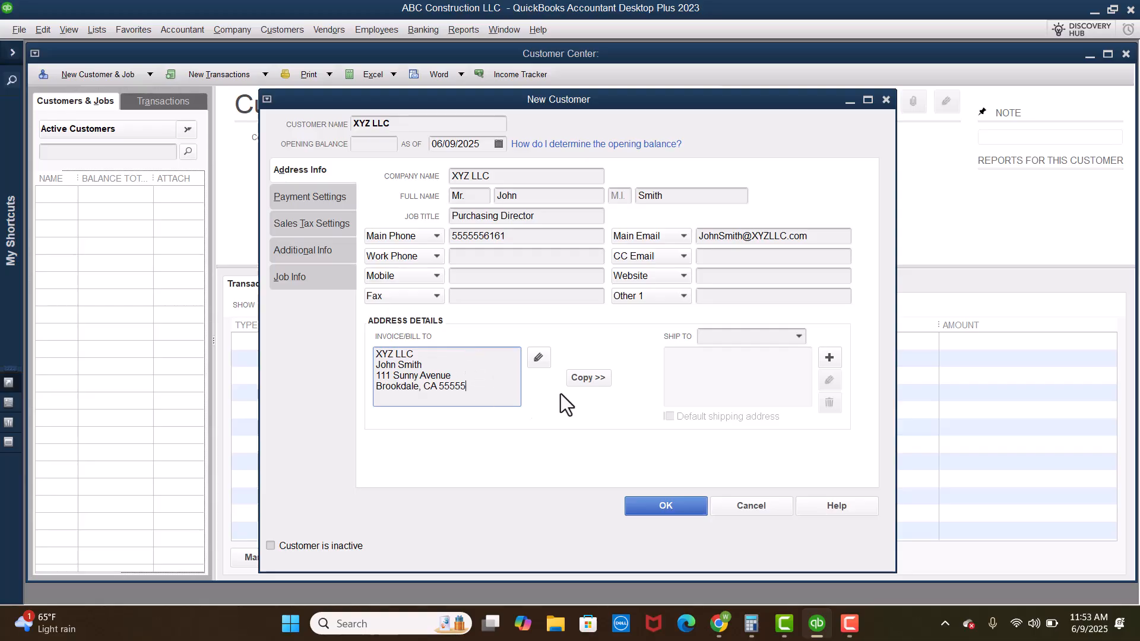
Copy the billing address as default shipping address Ship To 1, and delete that shipping address.
click(598, 383)
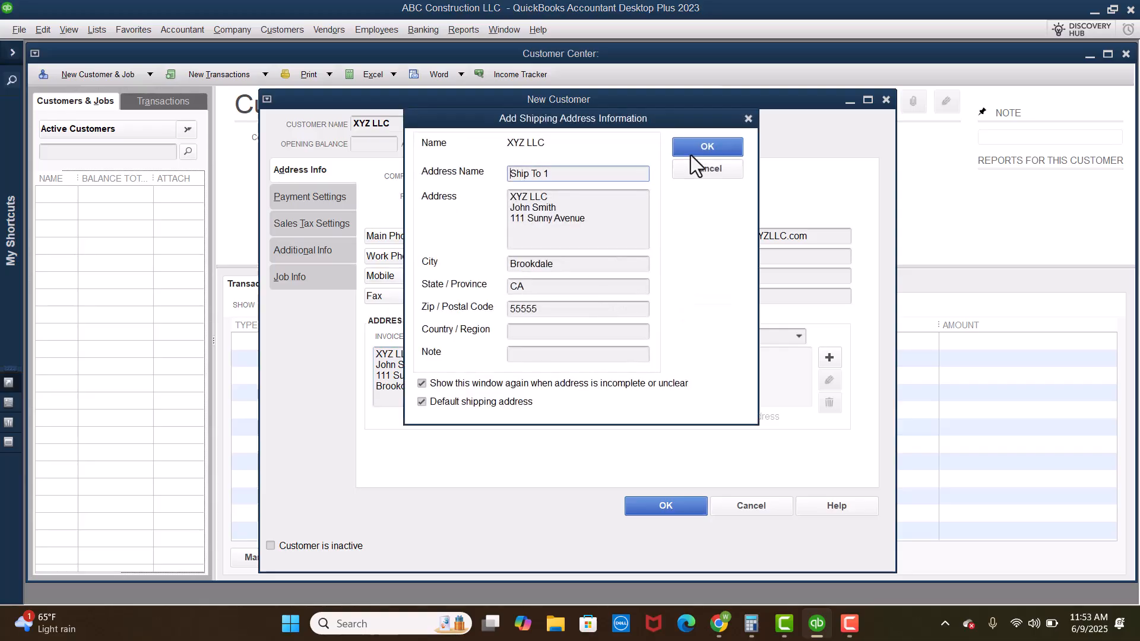
click(704, 148)
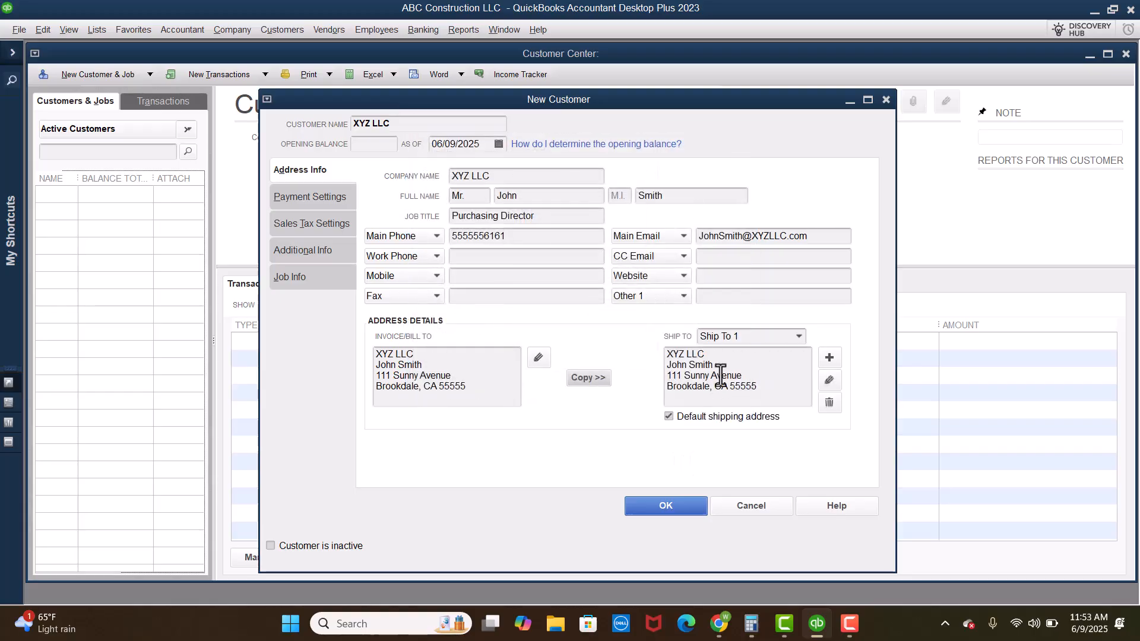
click(829, 403)
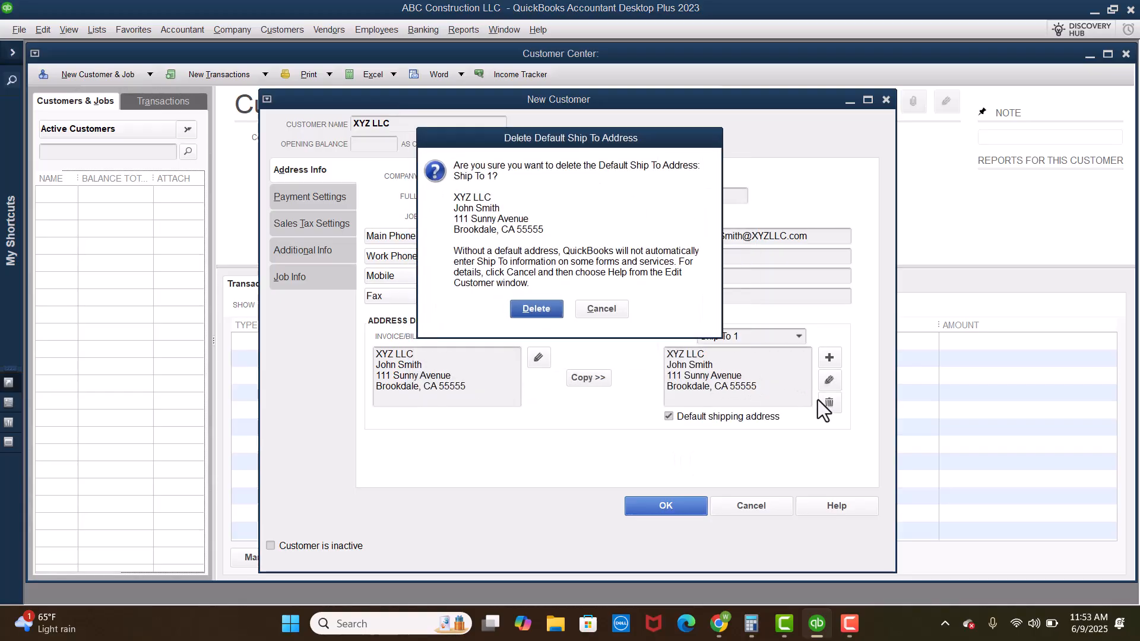
click(525, 310)
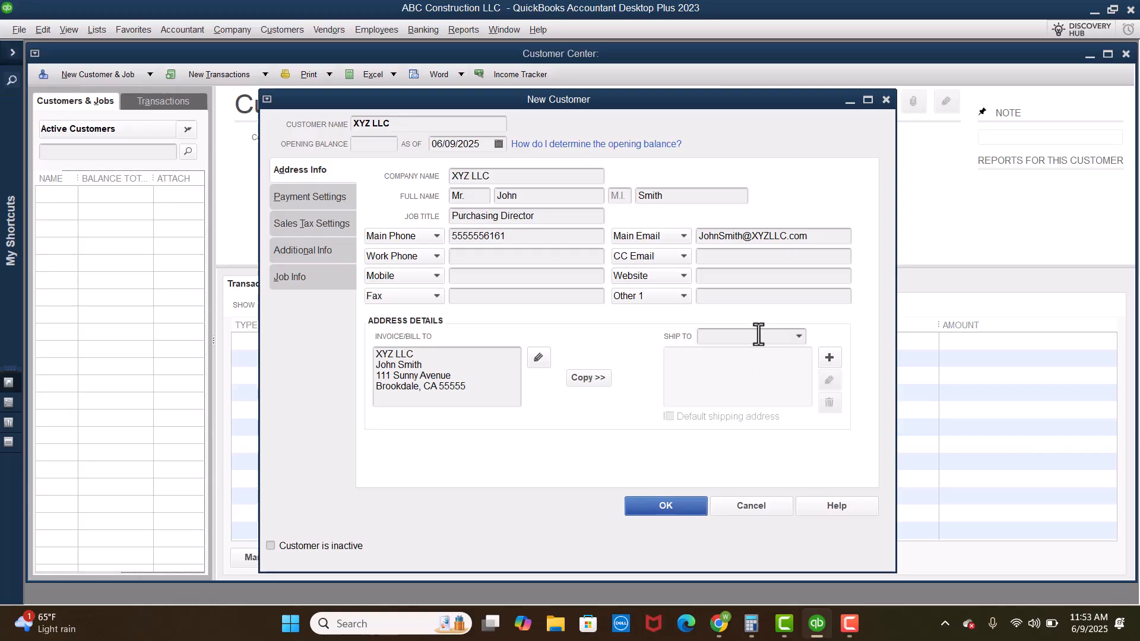
Add a default shipping address named Warehouse 1 with its street, city, state and zip code.
click(799, 337)
click(736, 355)
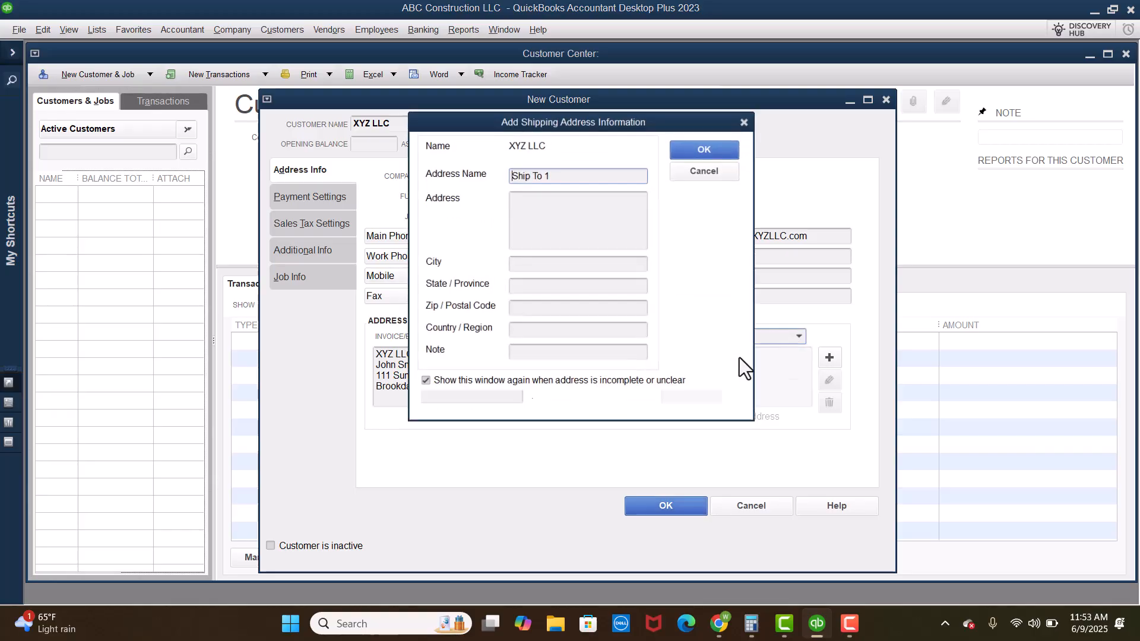
drag(558, 174, 441, 181)
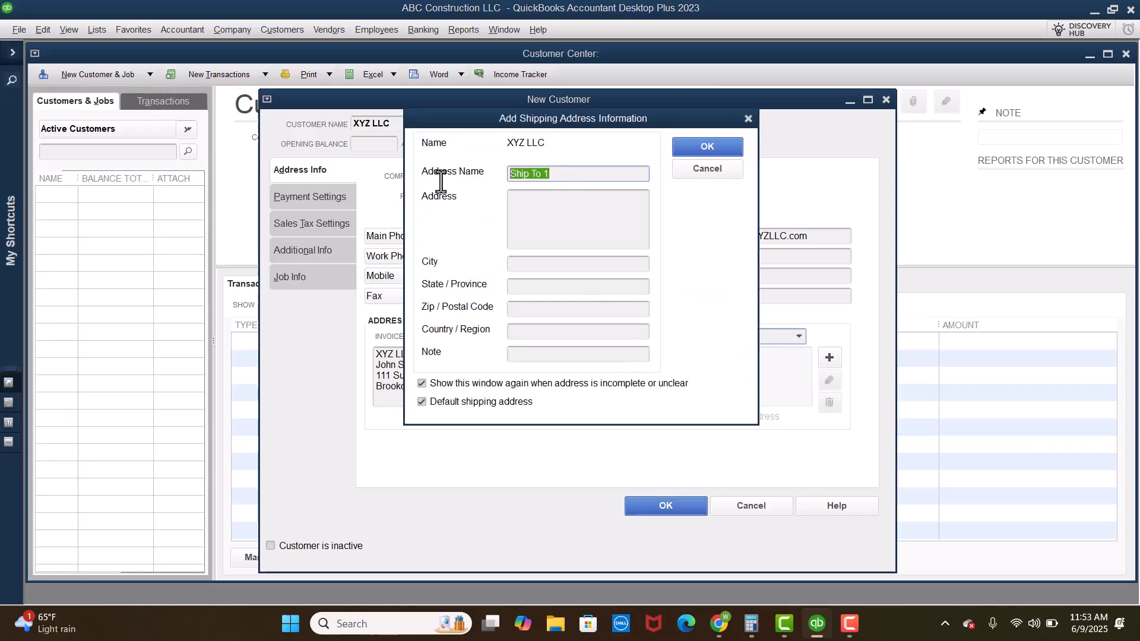
text(Warehouse)
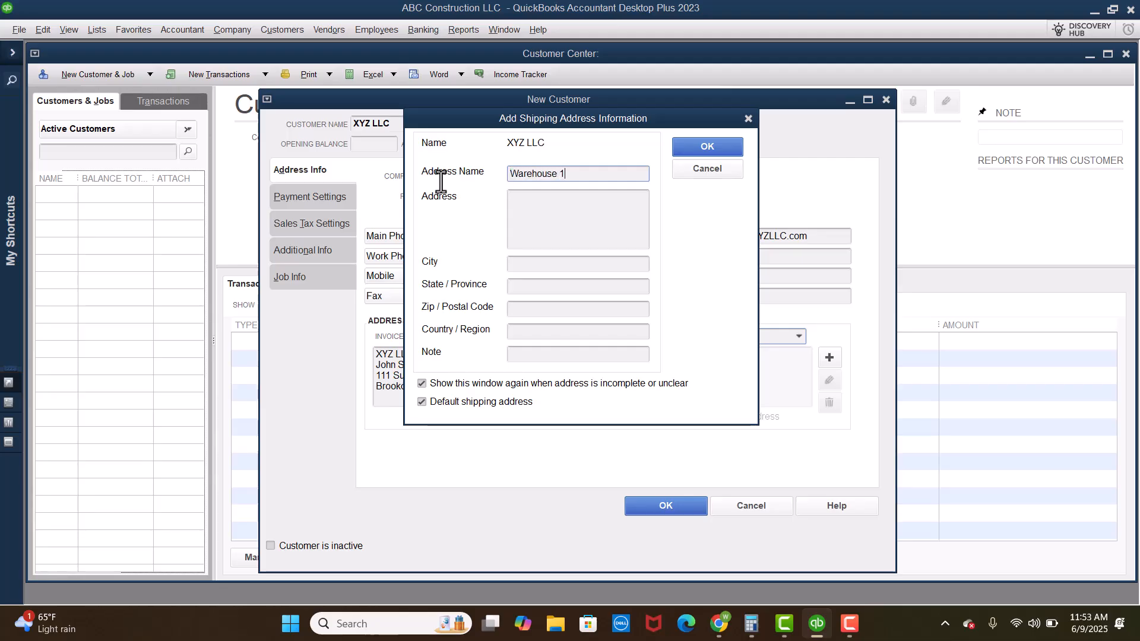
click(547, 225)
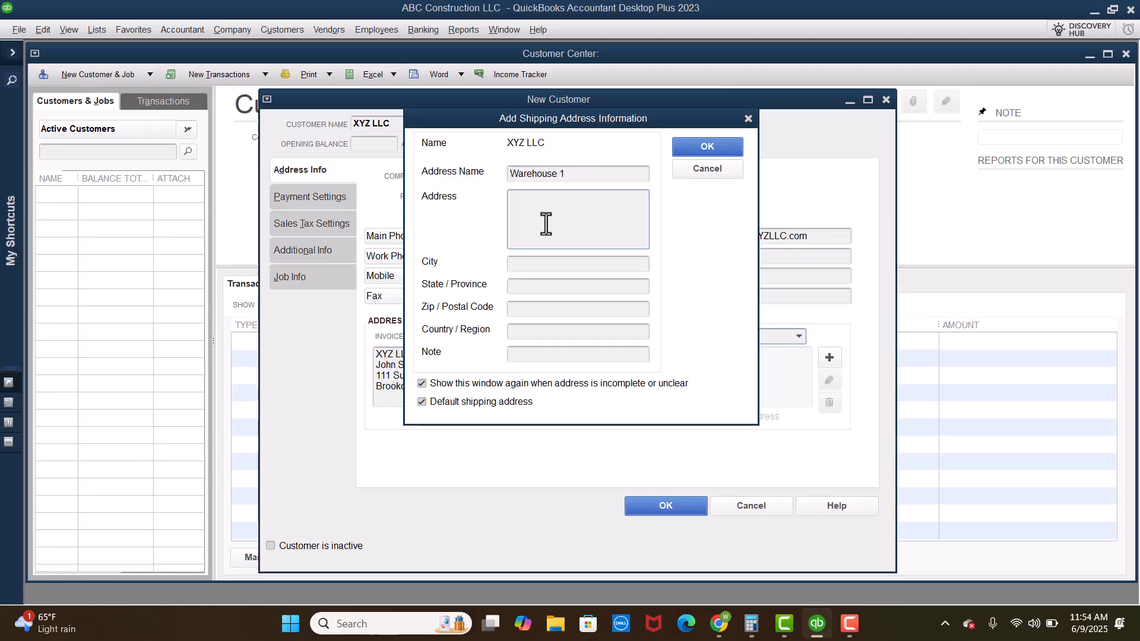
text(222)
text(Sunny Avenue)
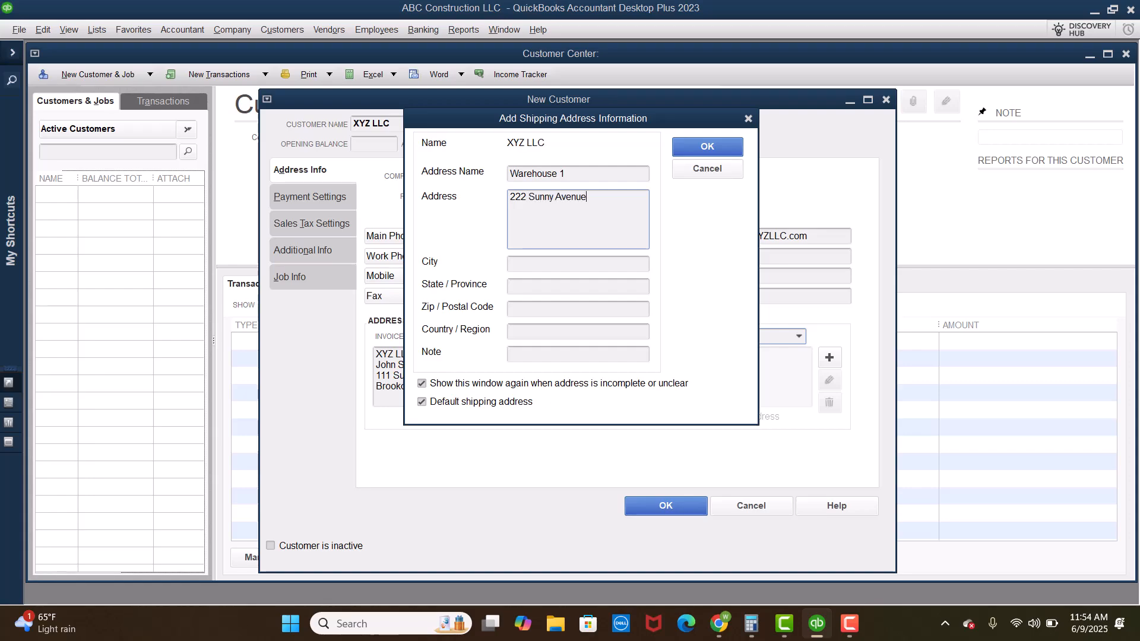
click(586, 265)
text(Brookdale)
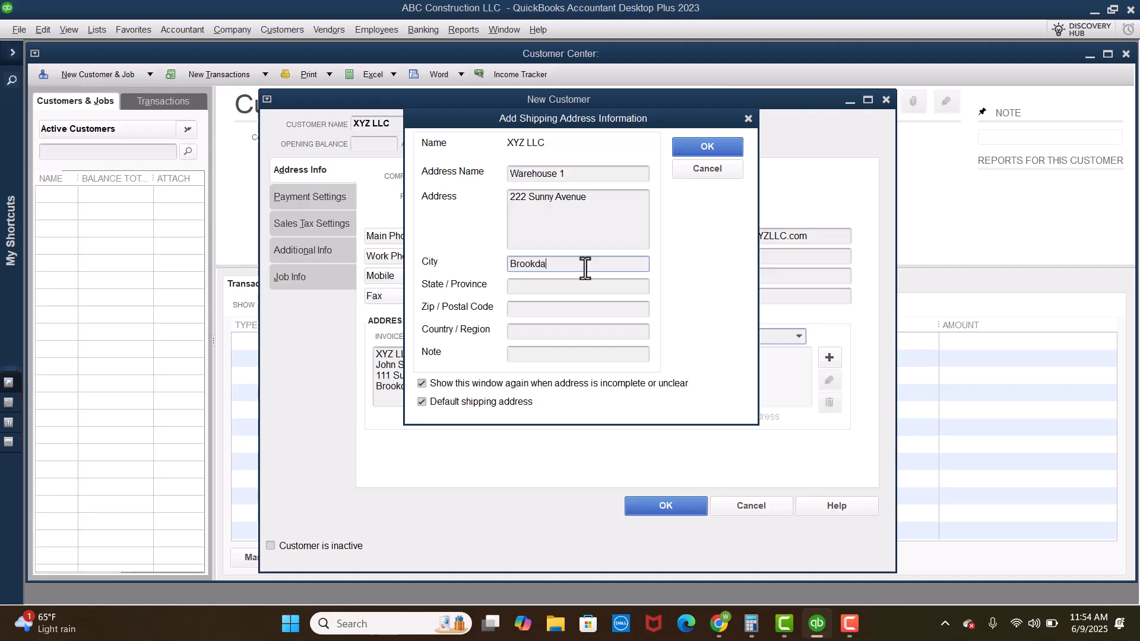
click(597, 286)
text(CA)
click(605, 310)
text(55555)
click(695, 147)
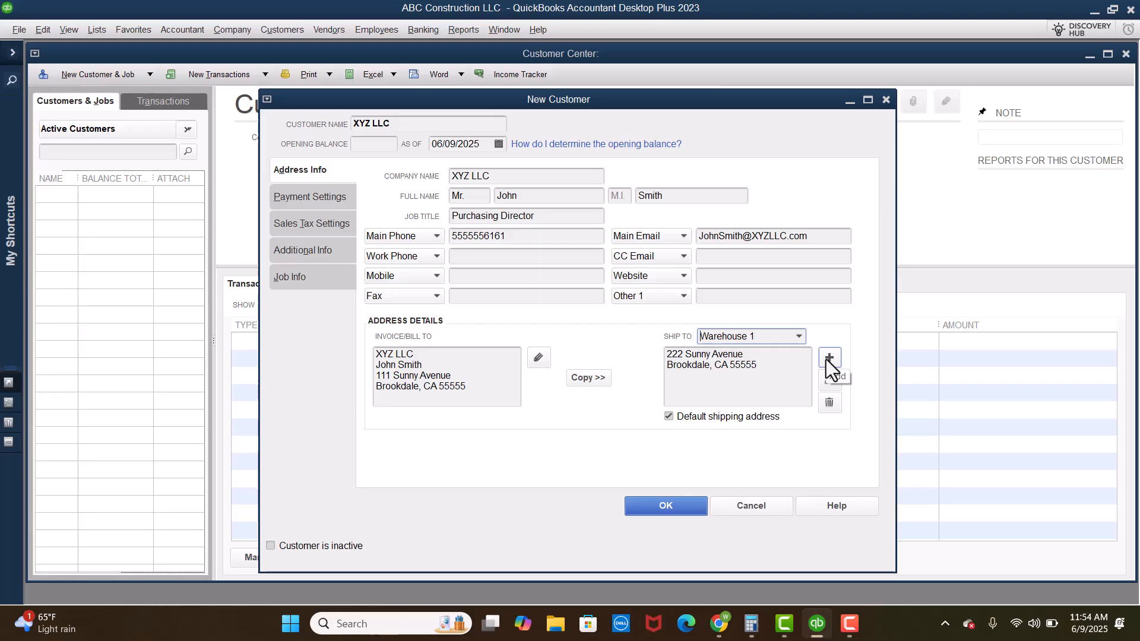
Add a second, non-default shipping address named Warehouse 2 with its street, city, state and zip code.
click(798, 338)
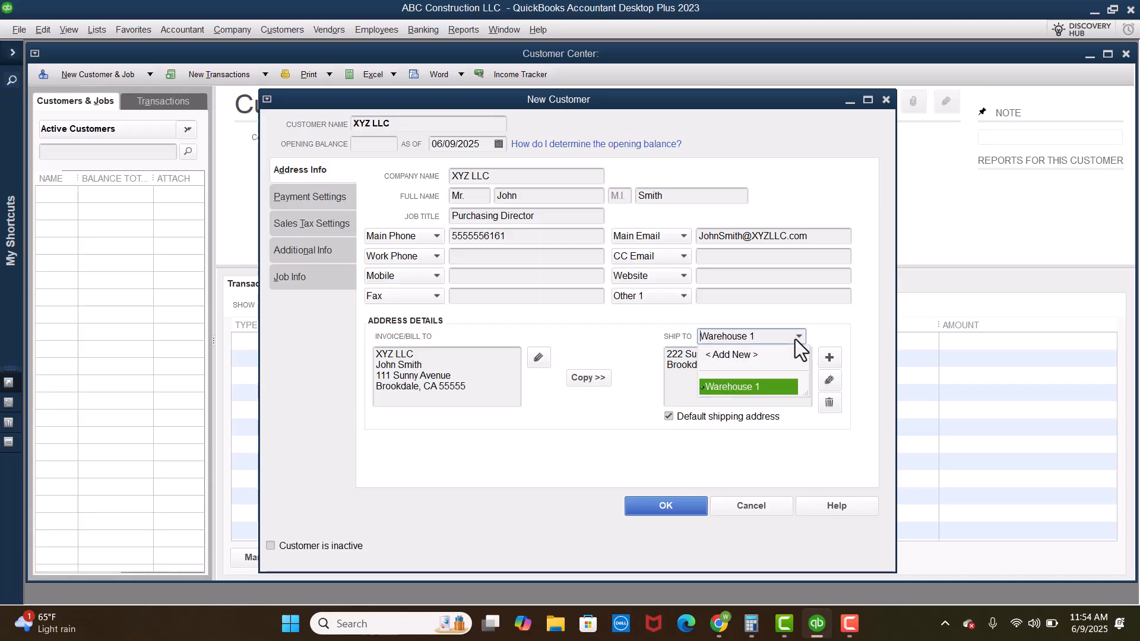
click(742, 354)
drag(594, 174, 424, 177)
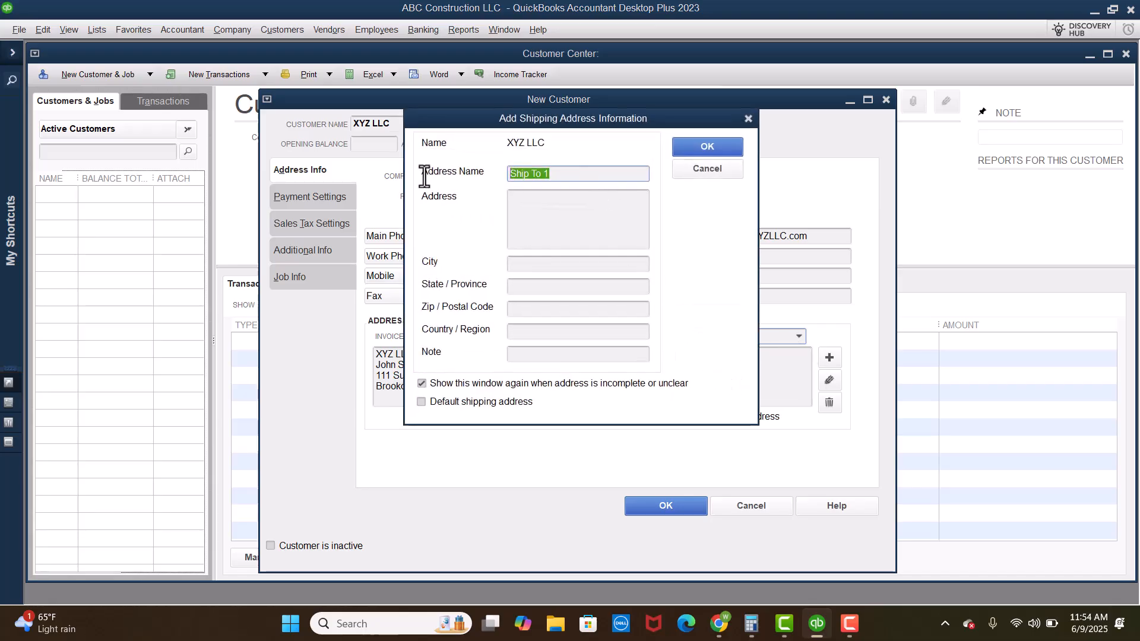
text(Warehouse 2)
click(525, 197)
text(333)
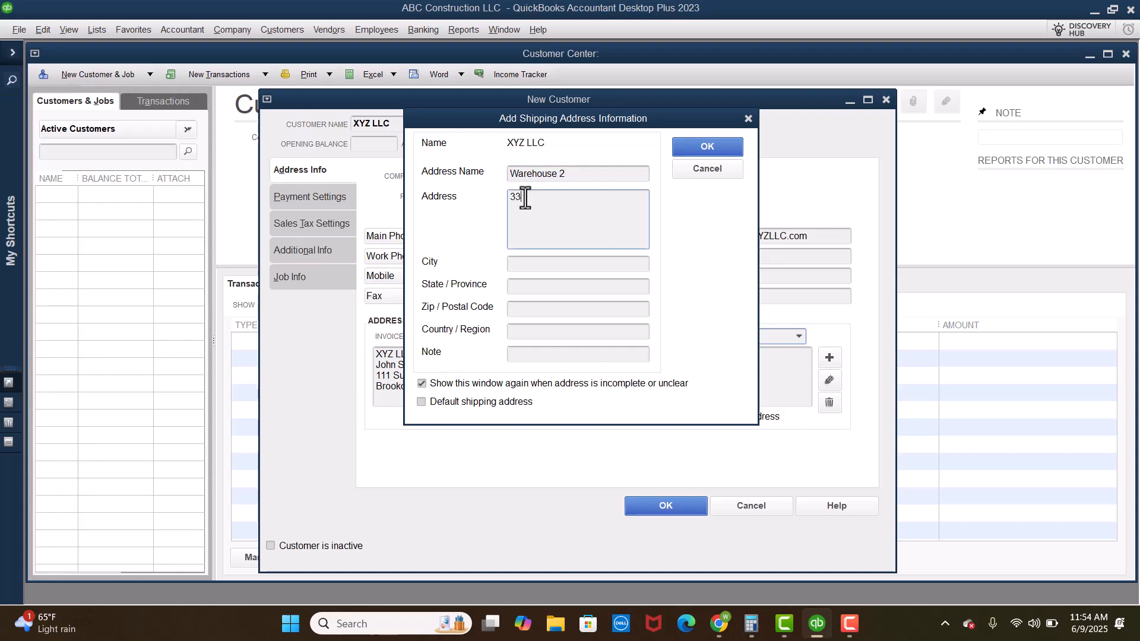
text( Sunny Avenue)
click(572, 263)
text(Brookdale)
click(599, 288)
text(CA)
click(604, 313)
text(55555)
key(Return)
Switch the displayed shipping address to Warehouse 1 and back to Warehouse 2.
click(800, 336)
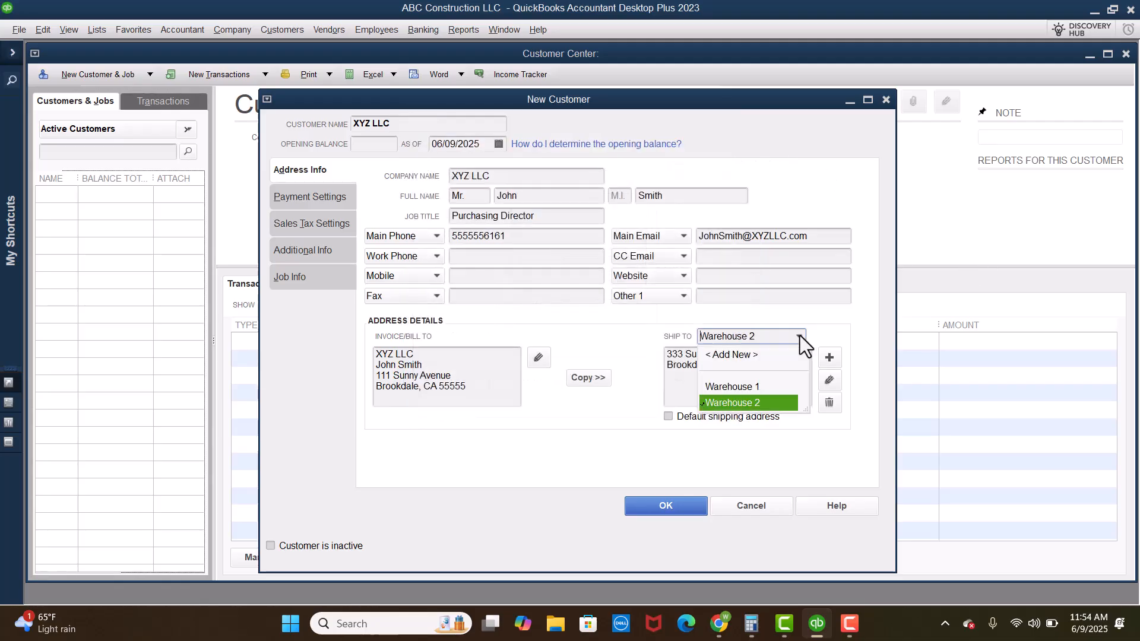
click(747, 385)
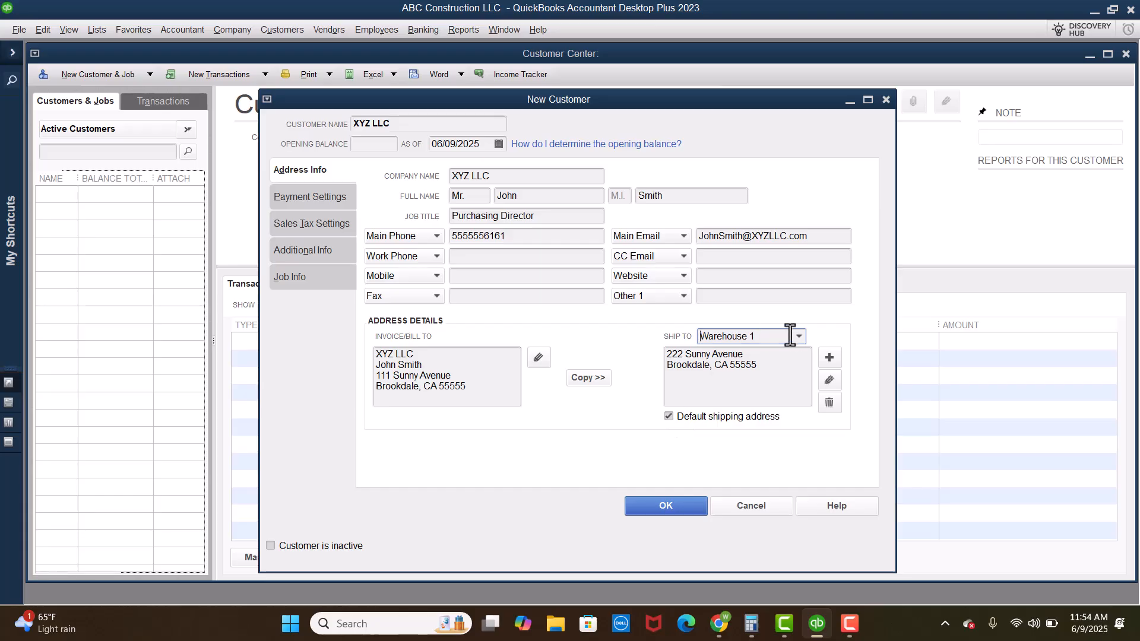
click(798, 336)
click(722, 404)
In the customer's payment settings, enter the account number and set the payment terms to Net 60.
click(341, 196)
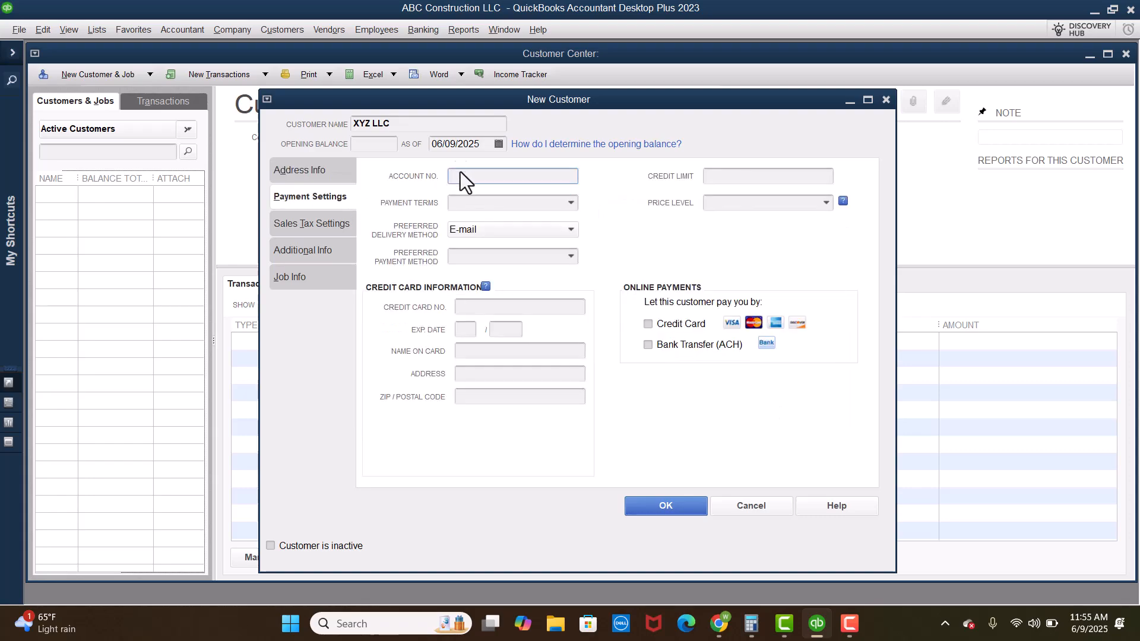
text(222)
click(575, 203)
click(572, 206)
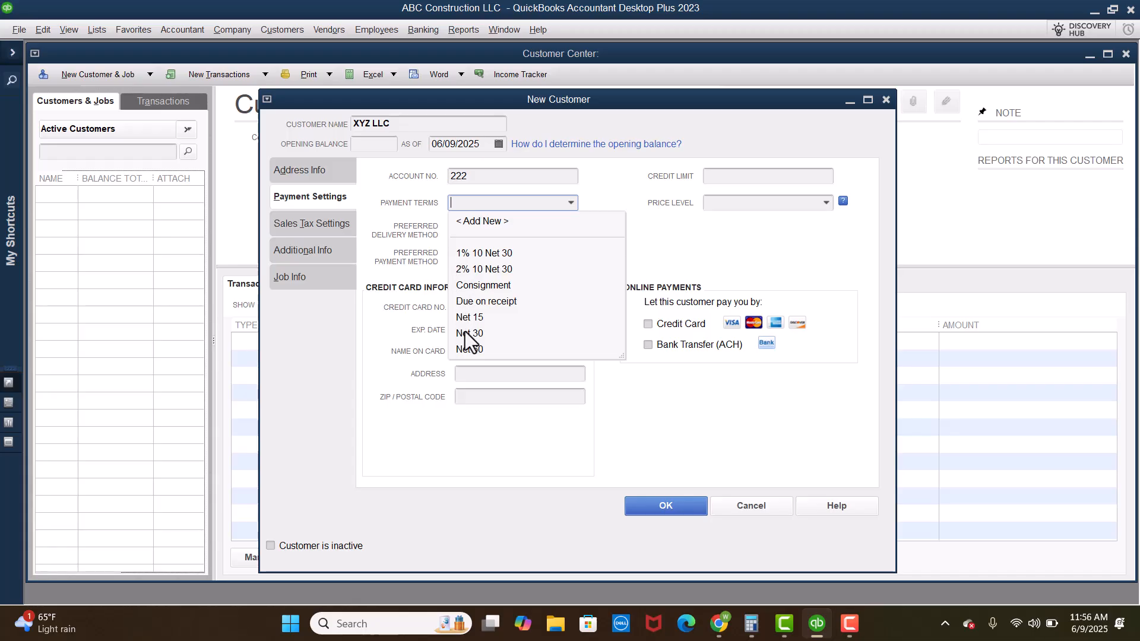
click(473, 351)
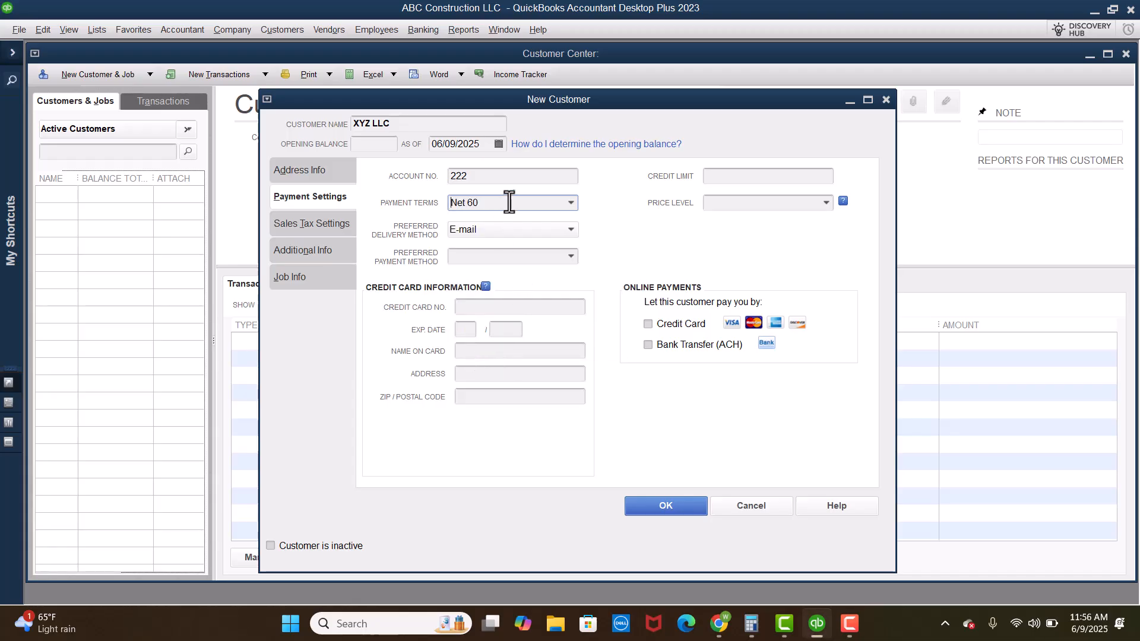
Set the customer's credit limit to 40,000.00 and leave the payment terms at Net 60.
click(724, 183)
text(40000)
click(771, 210)
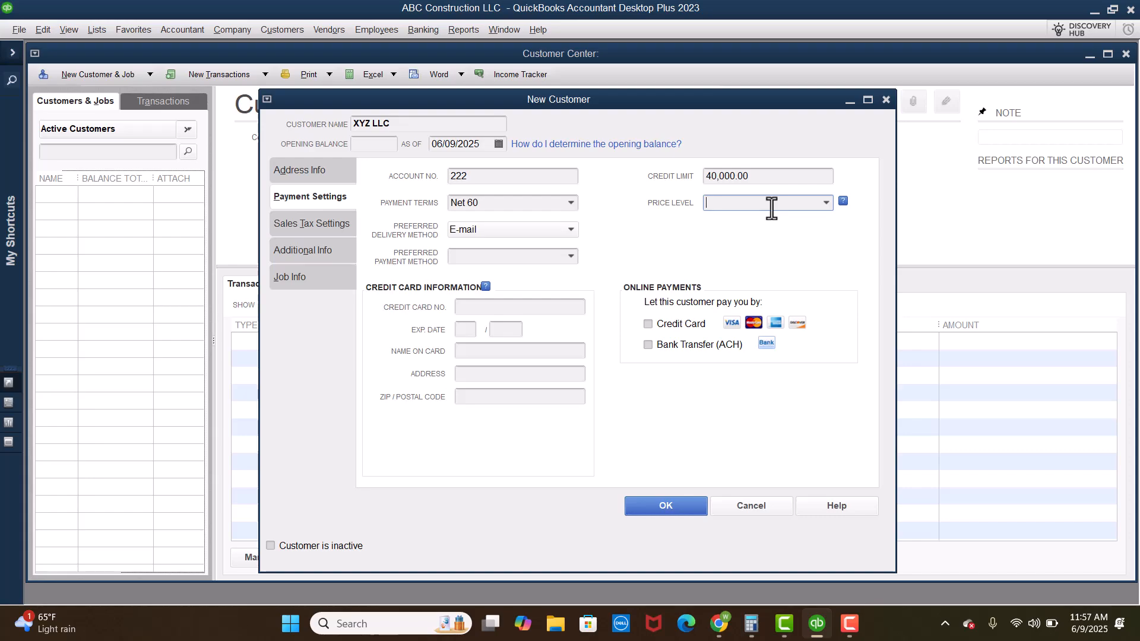
click(571, 203)
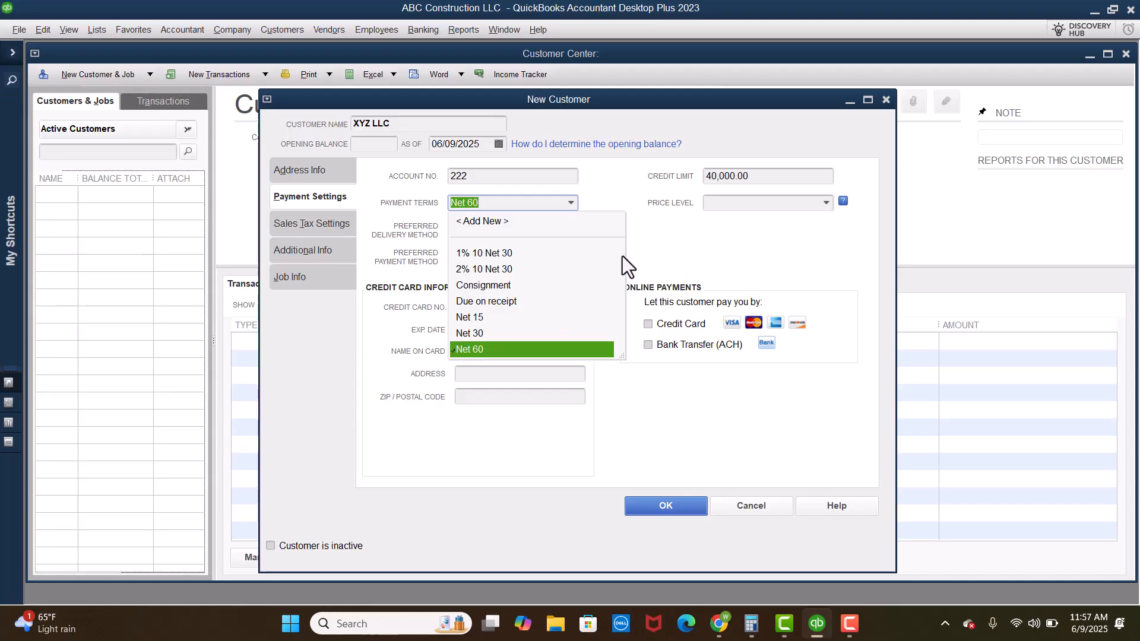
click(650, 250)
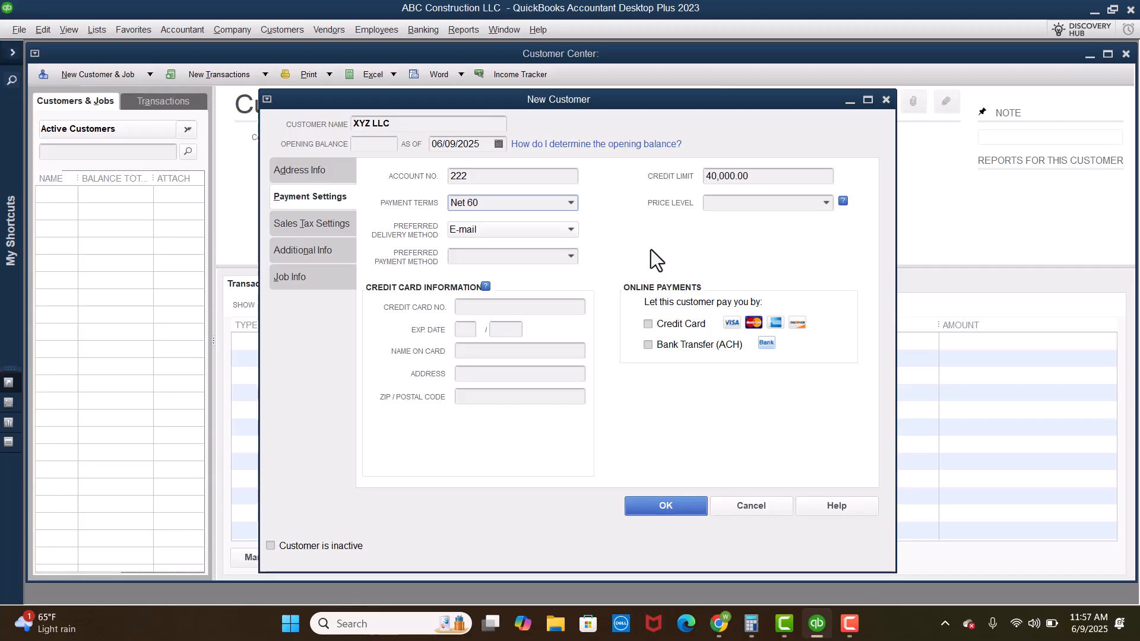
Check the price level choices and read the help article on setting up and using Advanced Pricing.
click(826, 203)
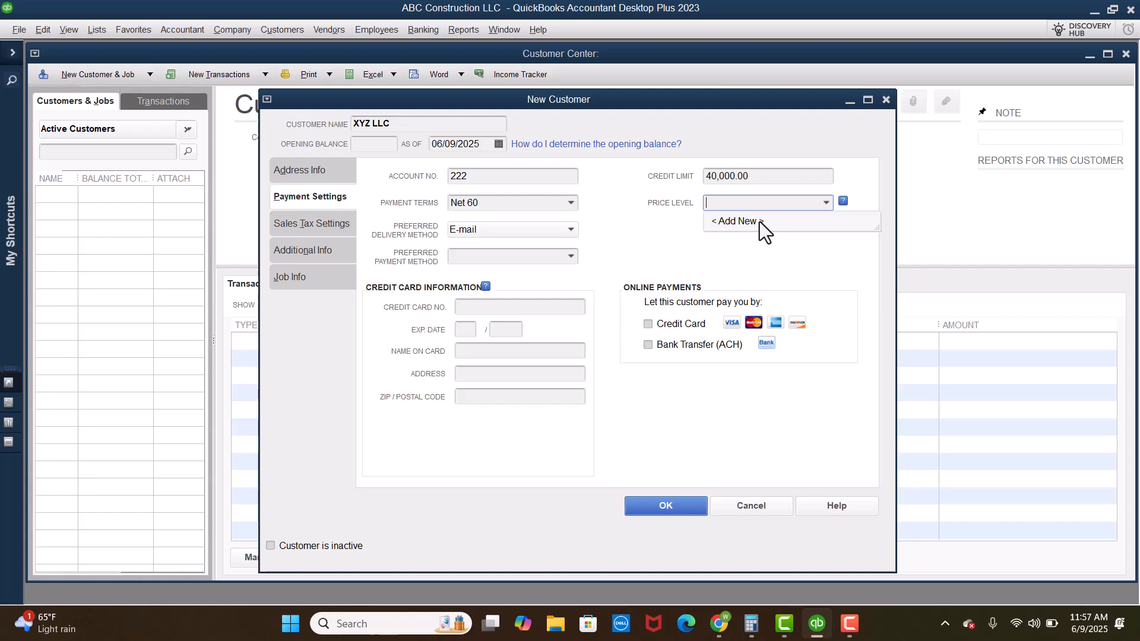
click(843, 202)
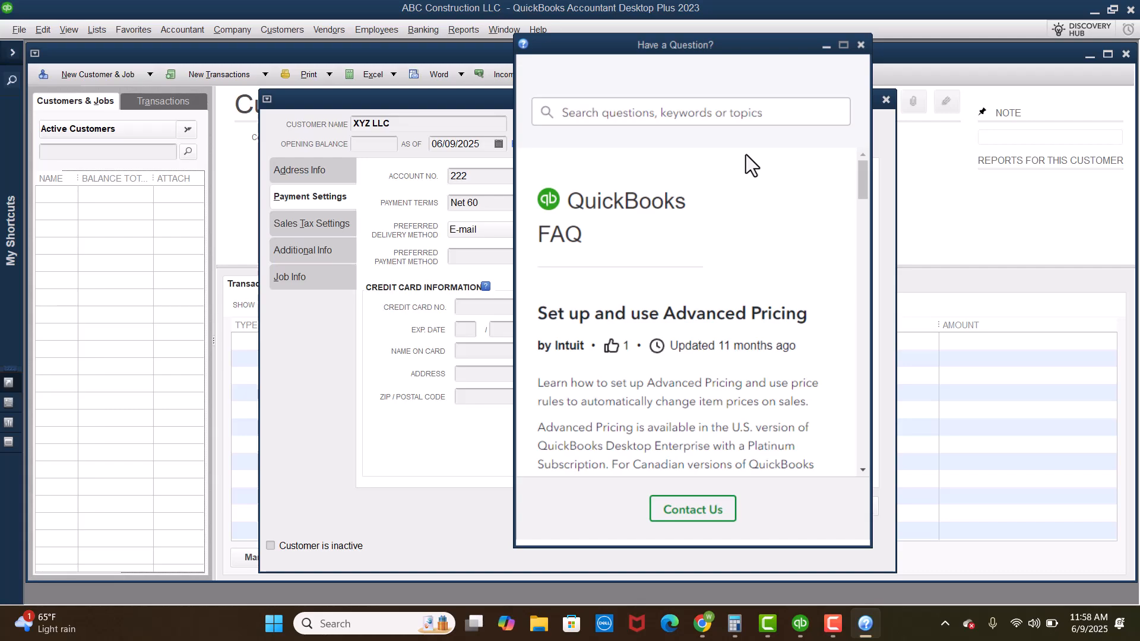
scroll(693, 295, down, 3)
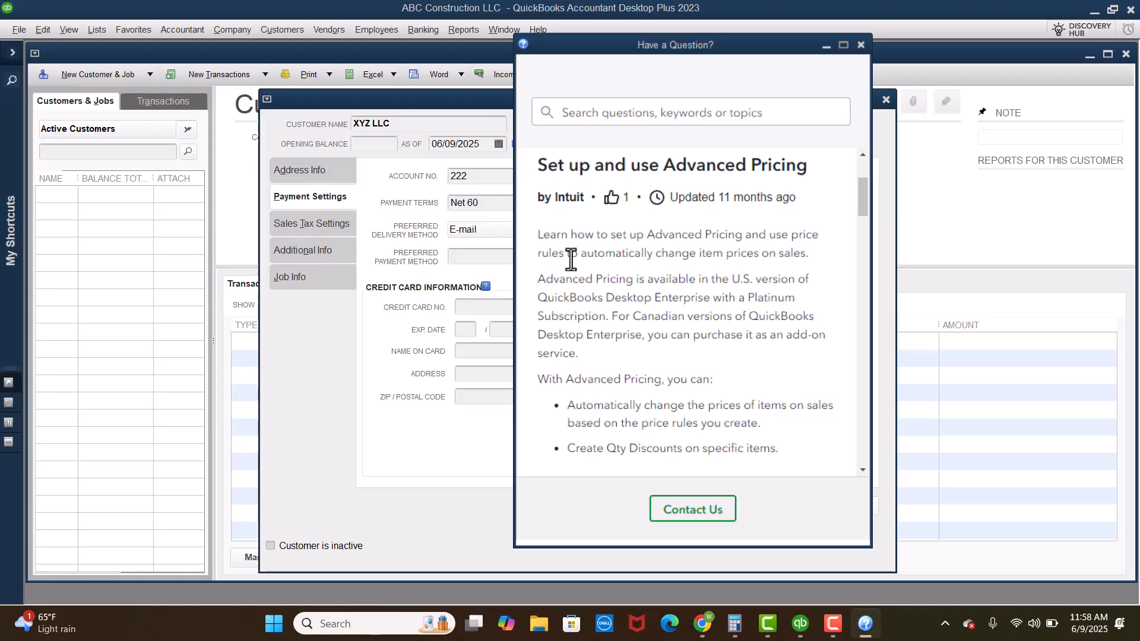
scroll(571, 259, down, 5)
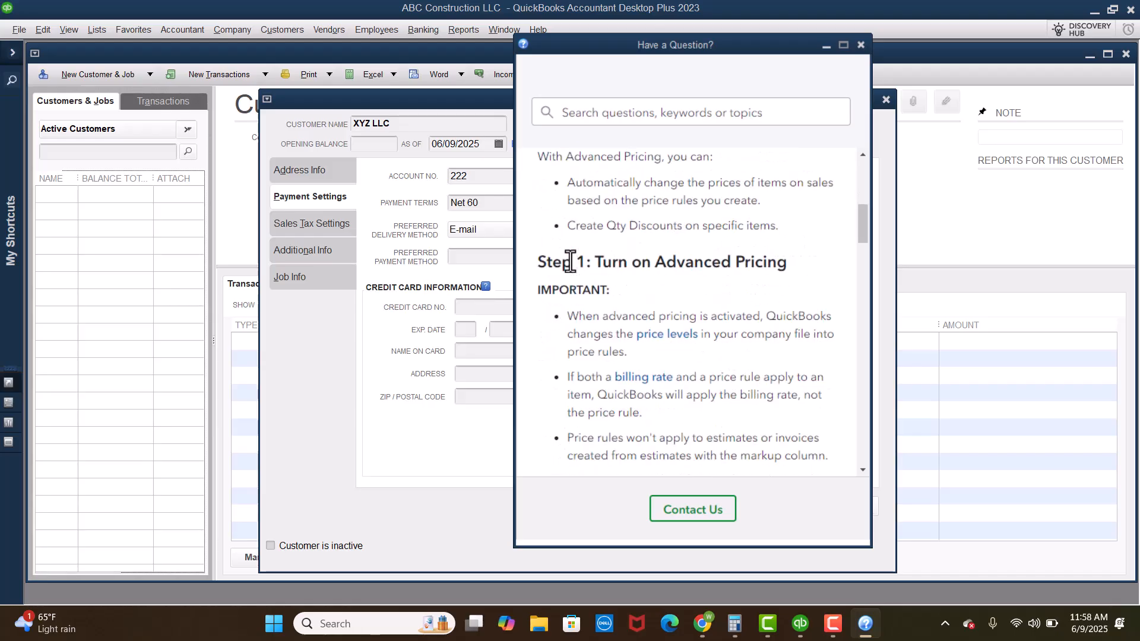
scroll(704, 262, down, 8)
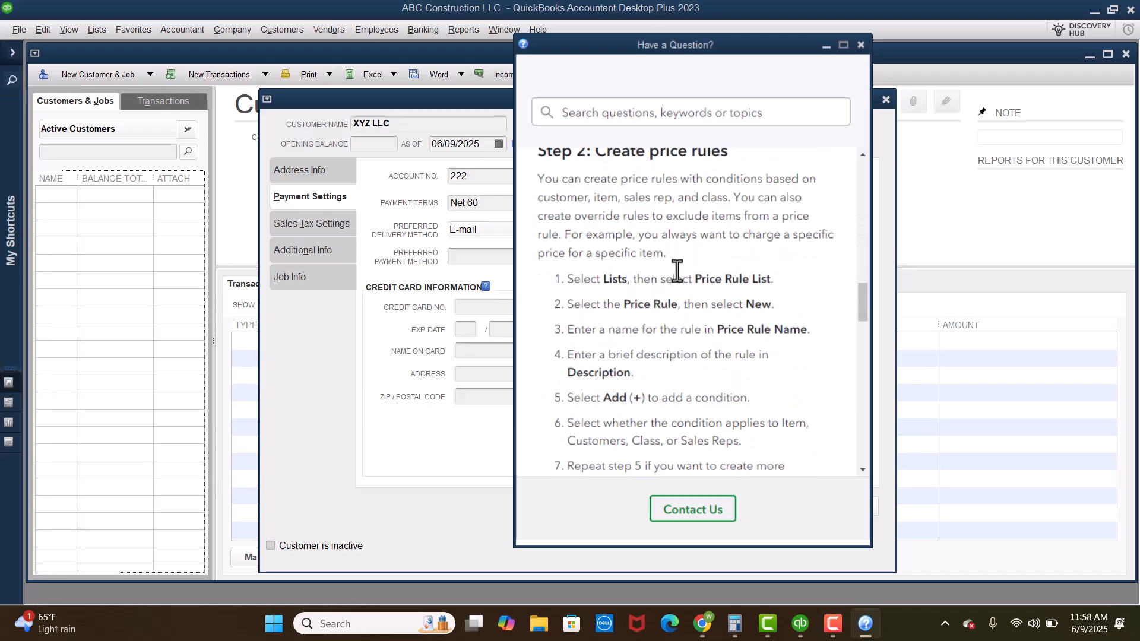
scroll(675, 222, down, 6)
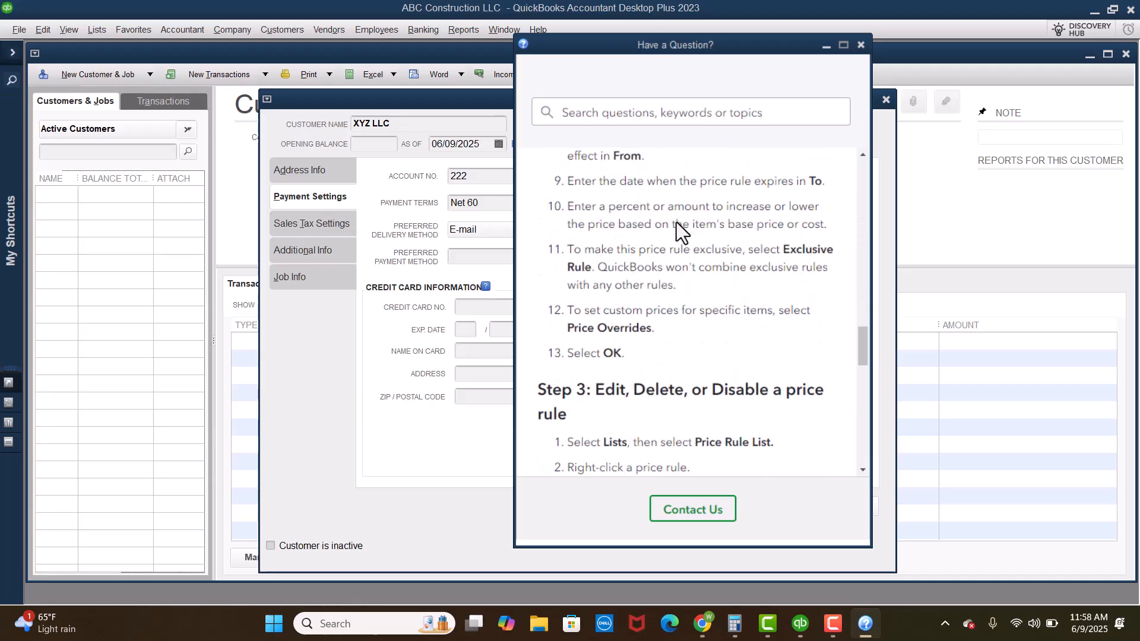
click(861, 46)
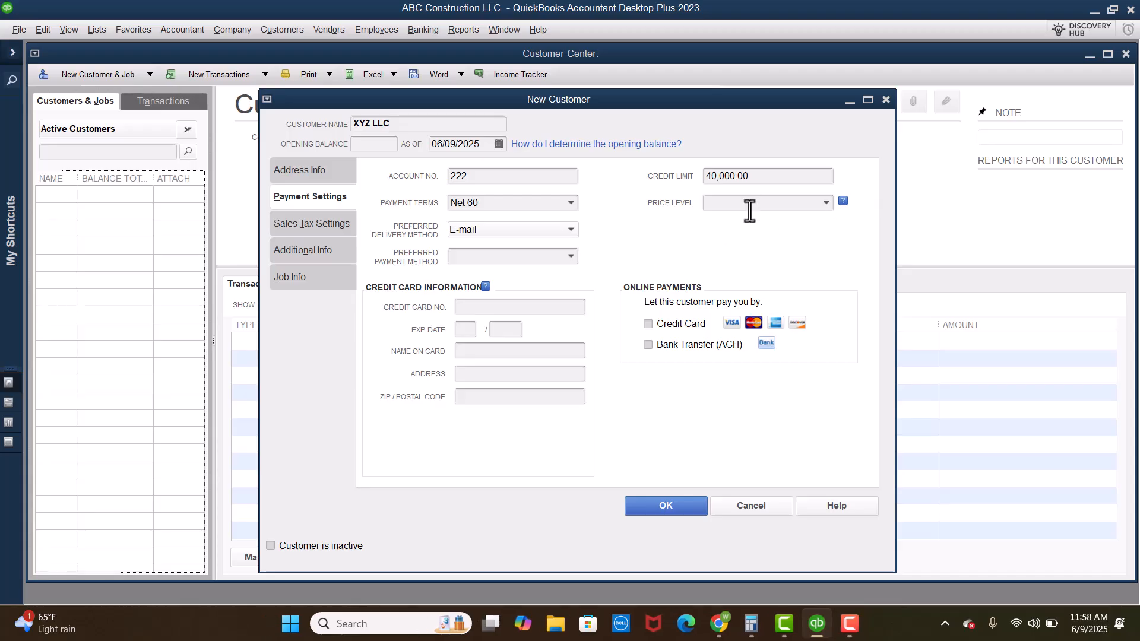
Set the customer's preferred payment method to American Express and change it to Visa.
click(569, 256)
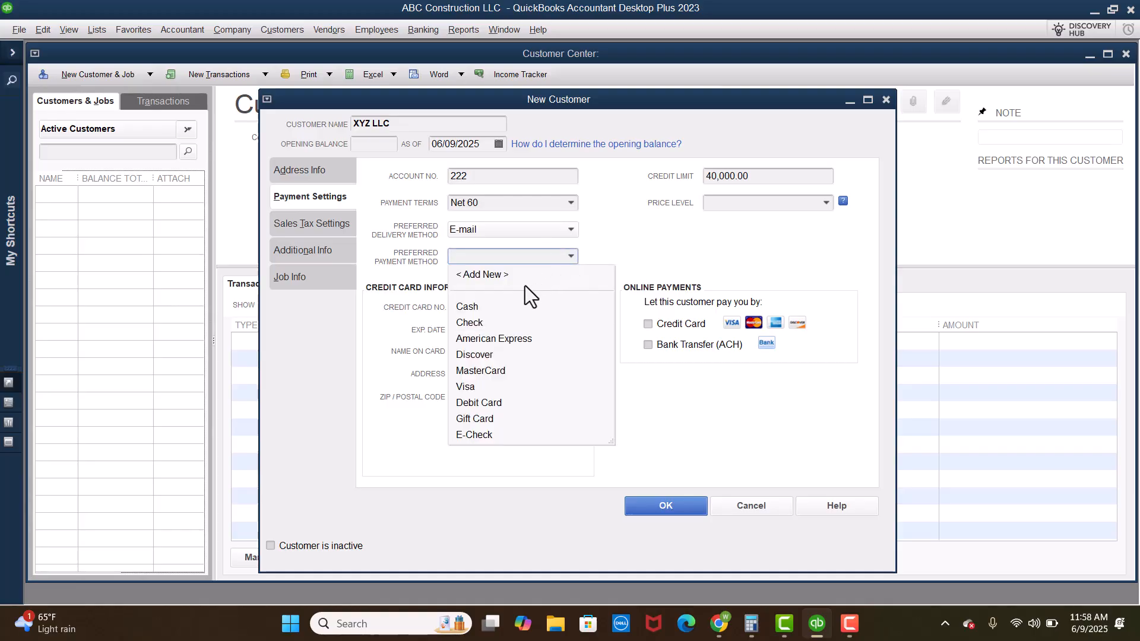
click(487, 340)
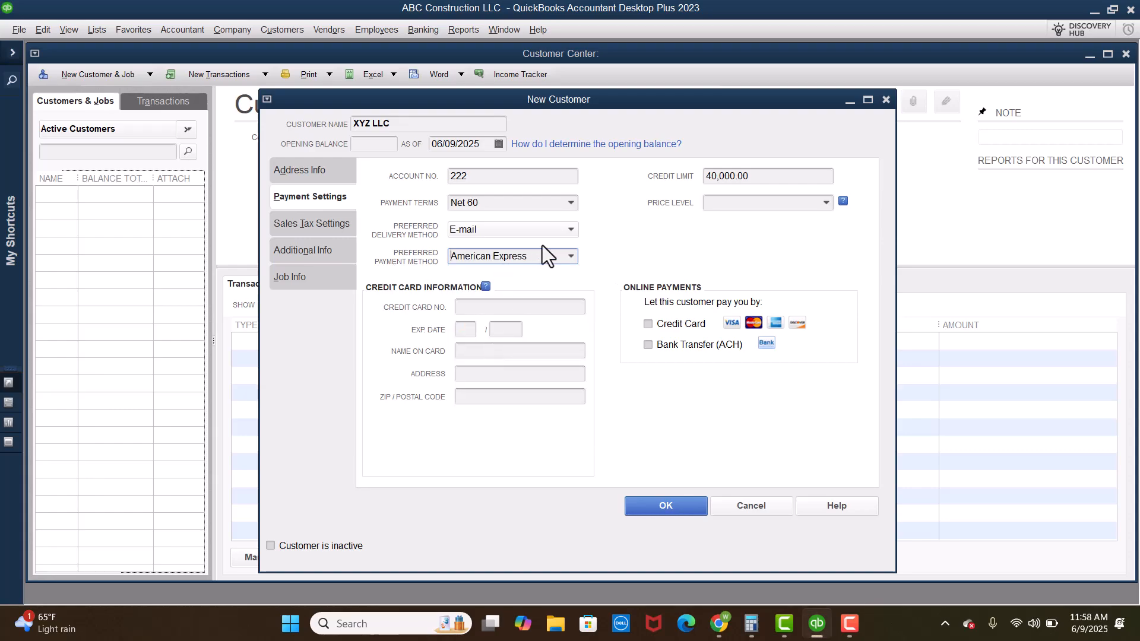
click(570, 256)
click(481, 387)
Review the customer's address details, sales tax settings and additional information, including the available customer types and reps.
click(348, 171)
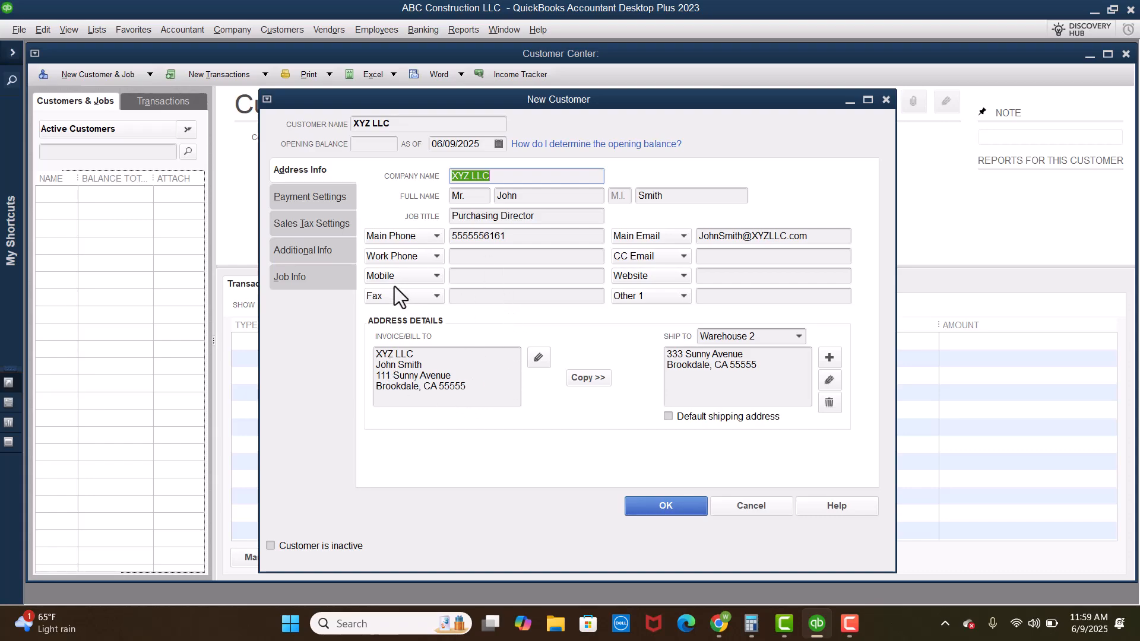
click(306, 229)
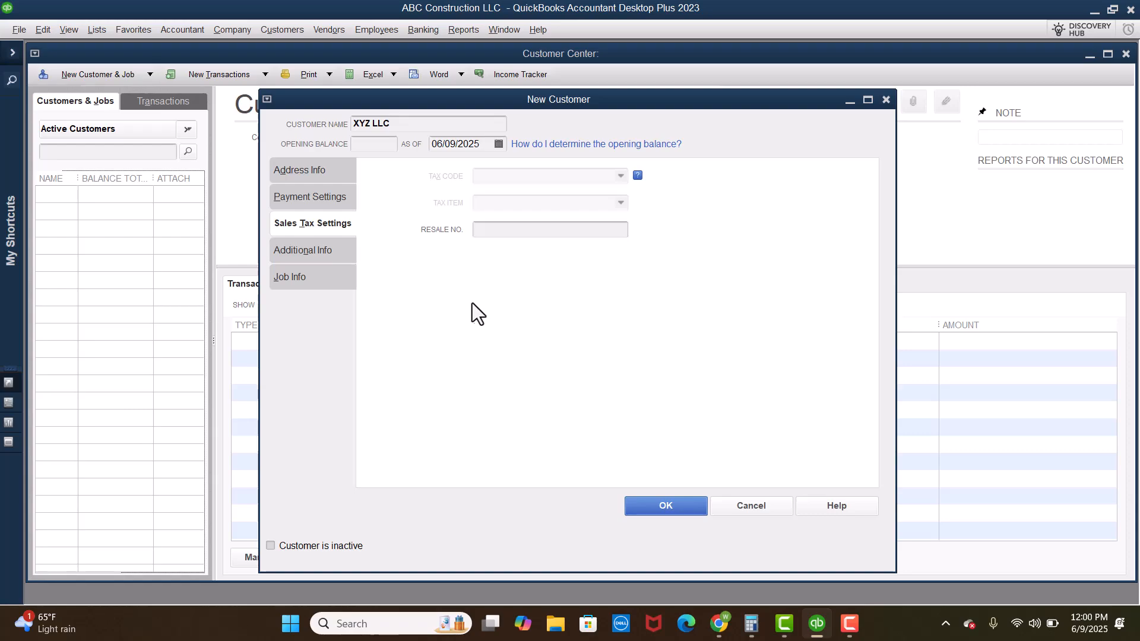
click(291, 251)
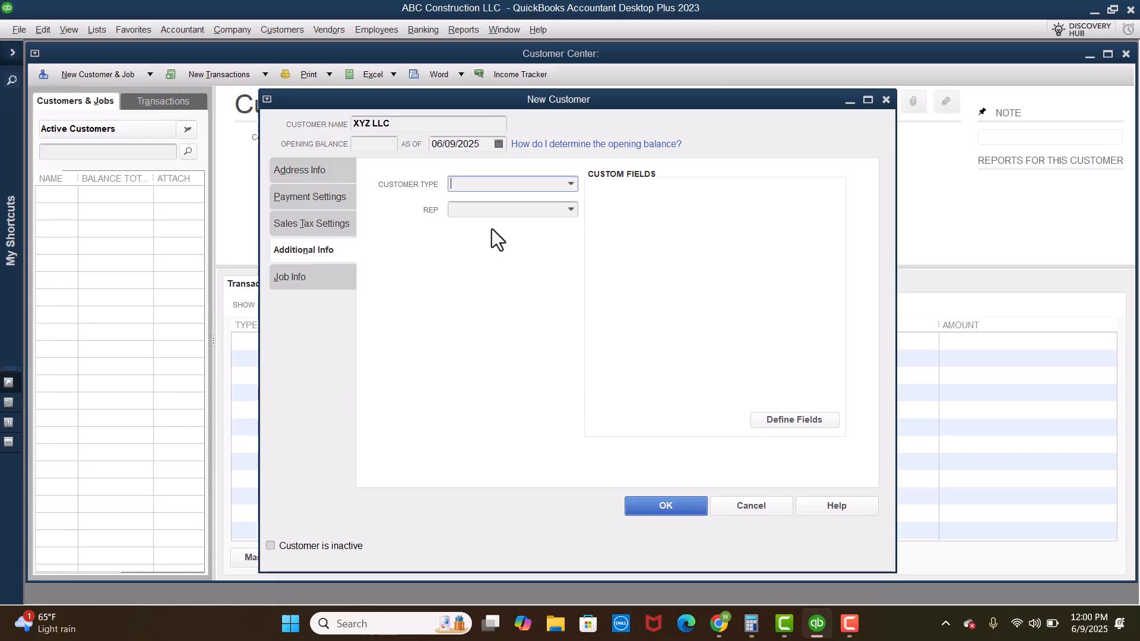
click(571, 184)
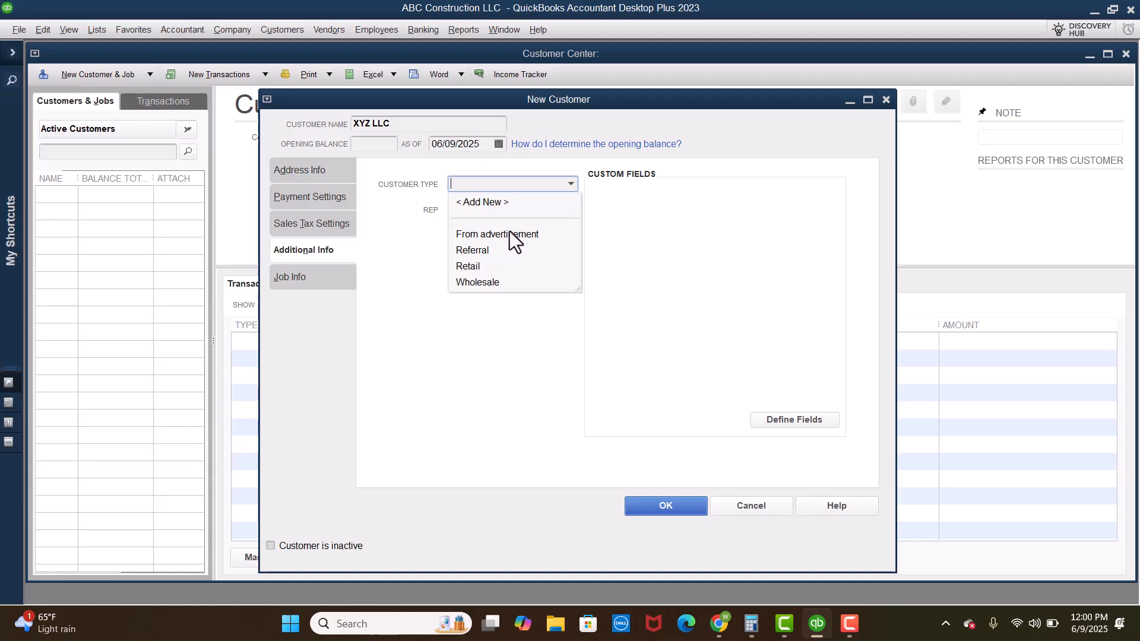
click(384, 245)
click(448, 213)
click(569, 210)
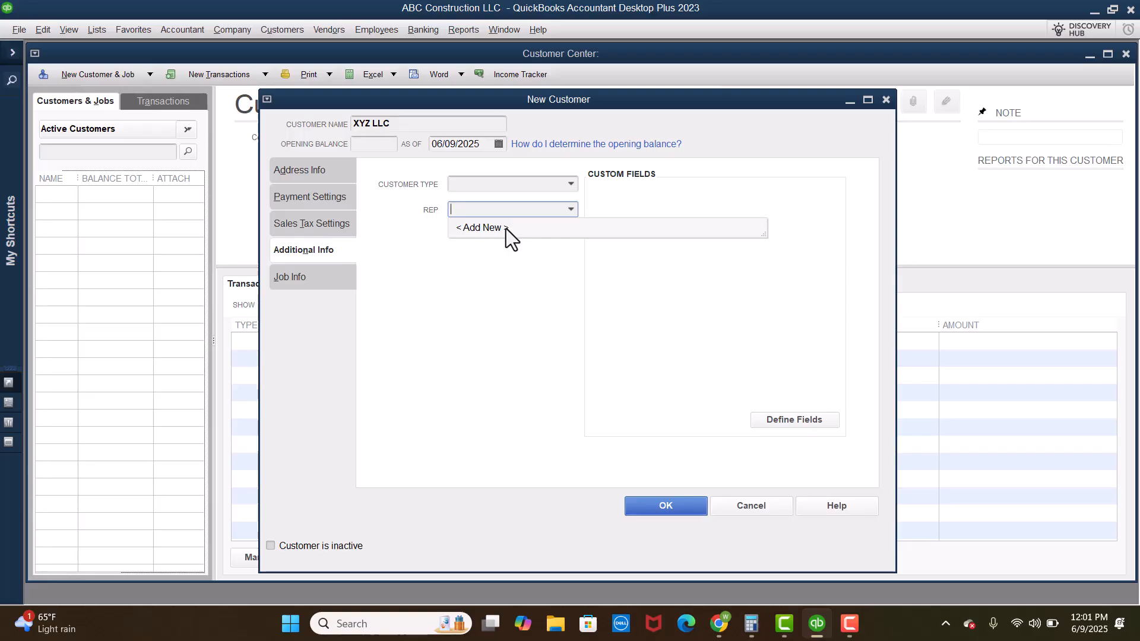
click(514, 323)
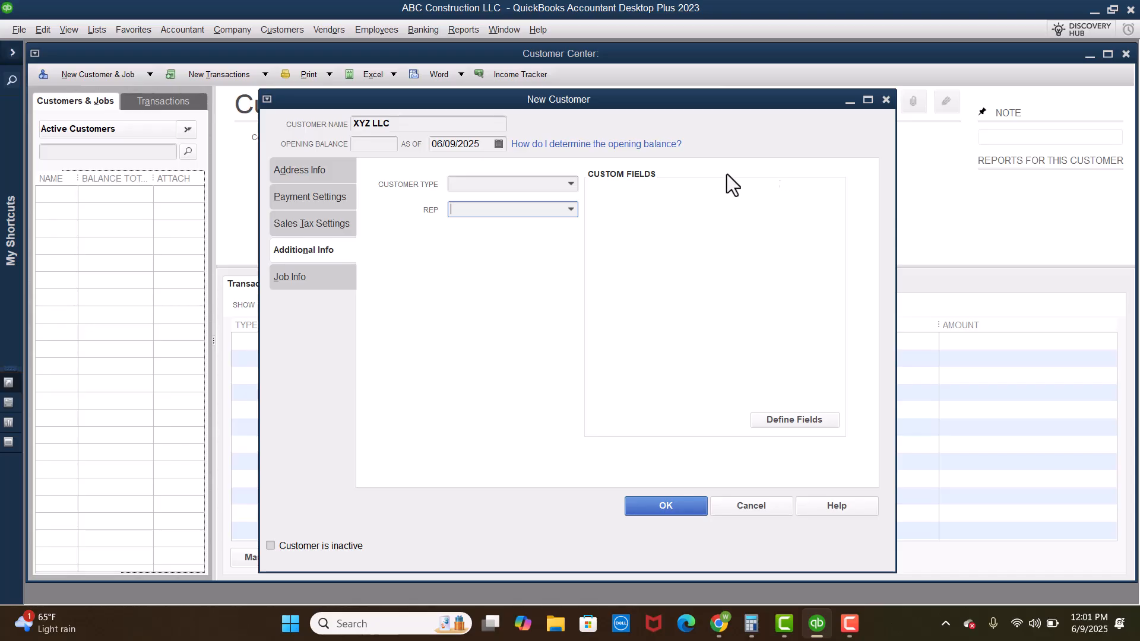
Check the job information and address details of XYZ LLC, keep the customer active, and save the new customer.
click(325, 280)
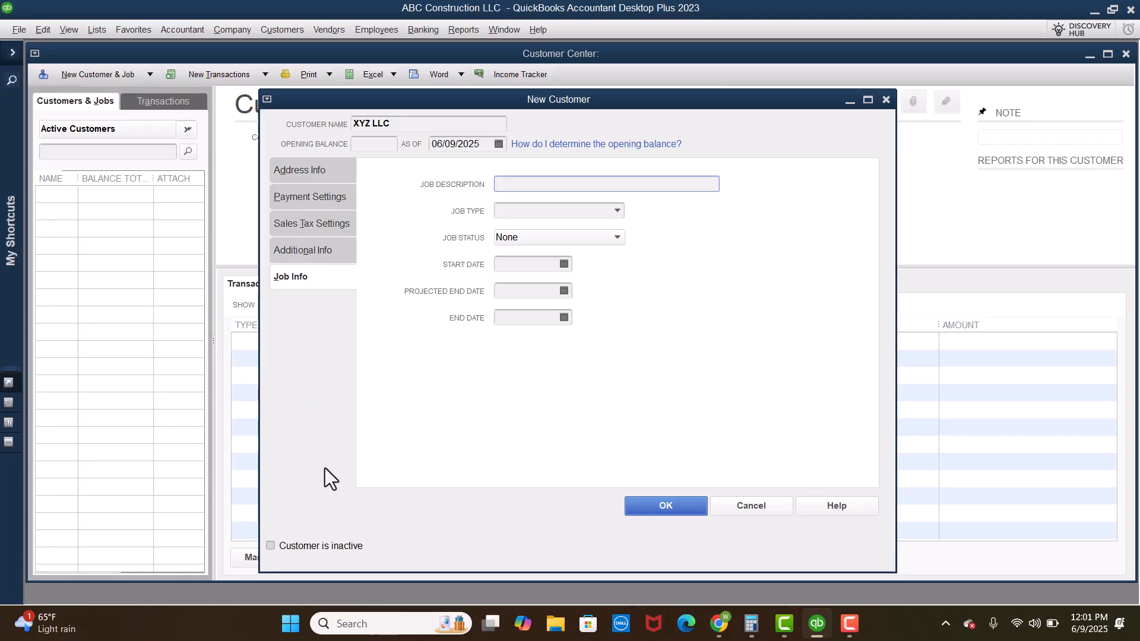
click(272, 547)
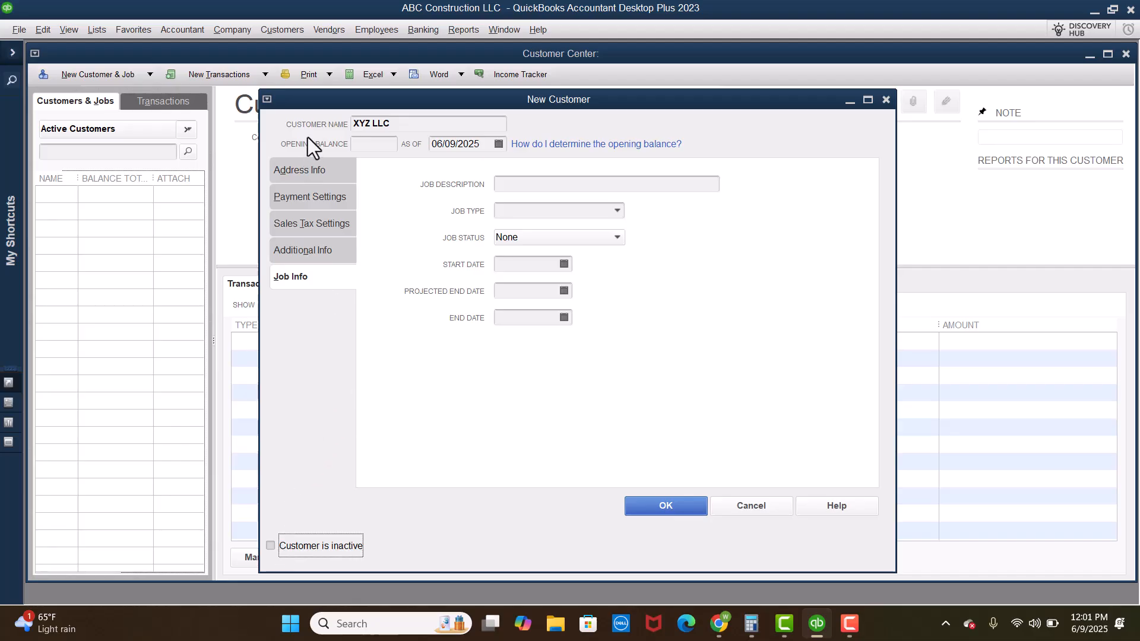
click(310, 169)
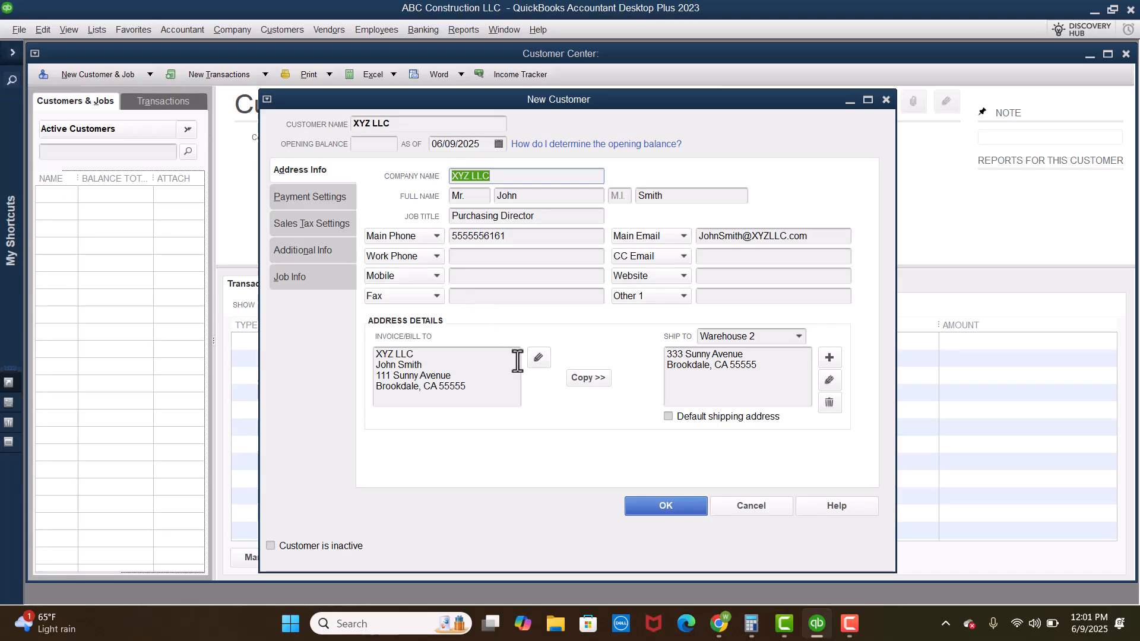
click(663, 505)
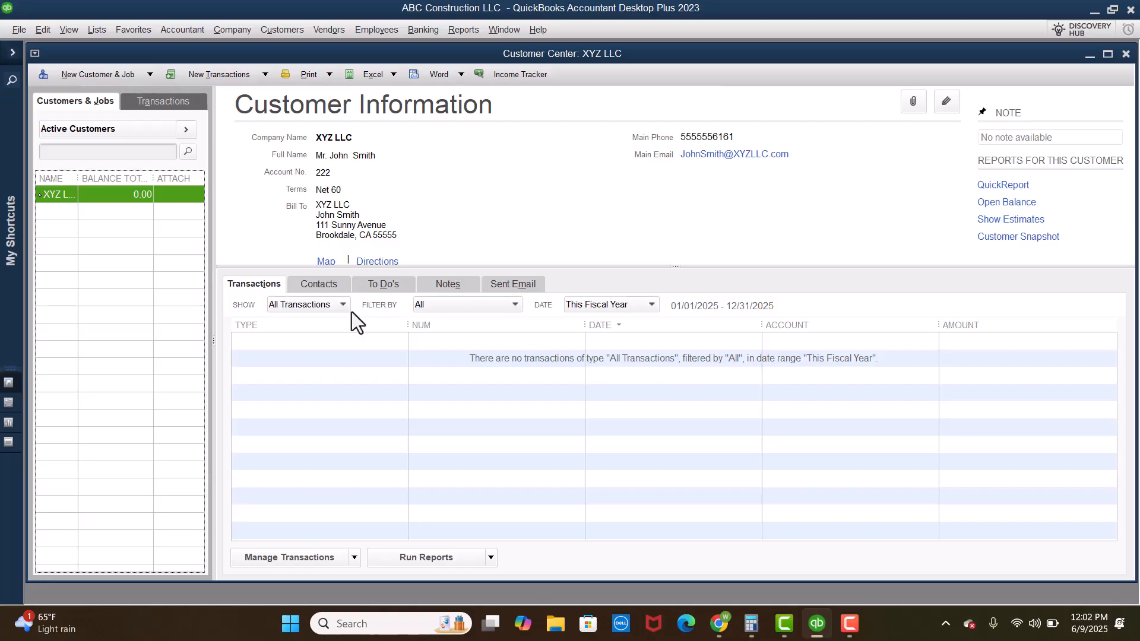
Examine XYZ LLC's transaction type filter, contacts, to-dos, notes and sent email, and return to its transactions.
click(335, 308)
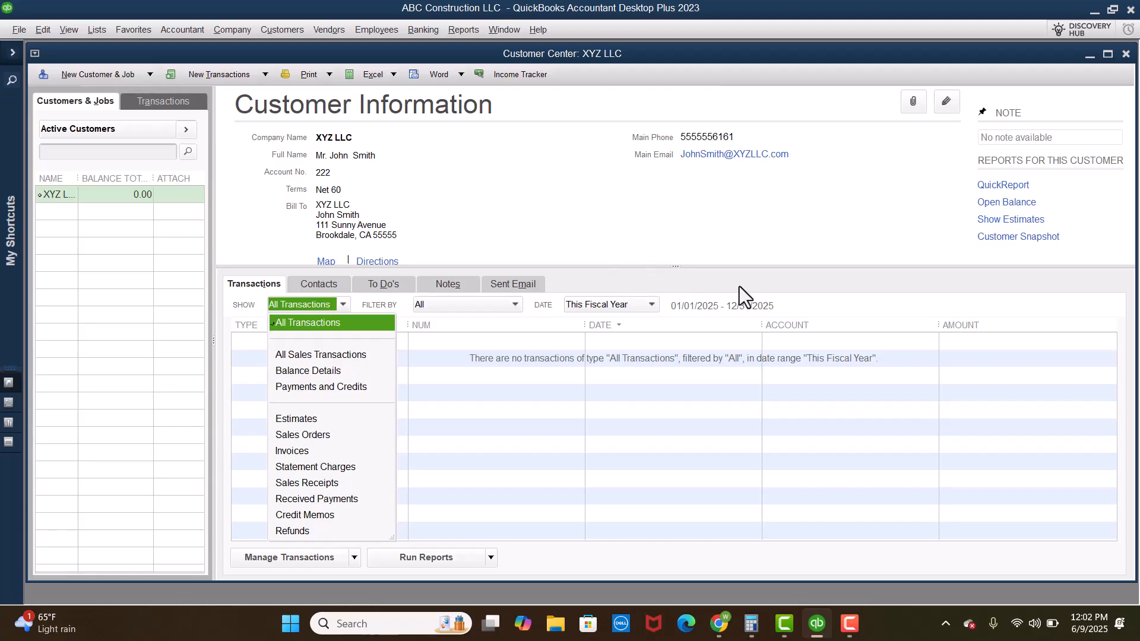
click(814, 295)
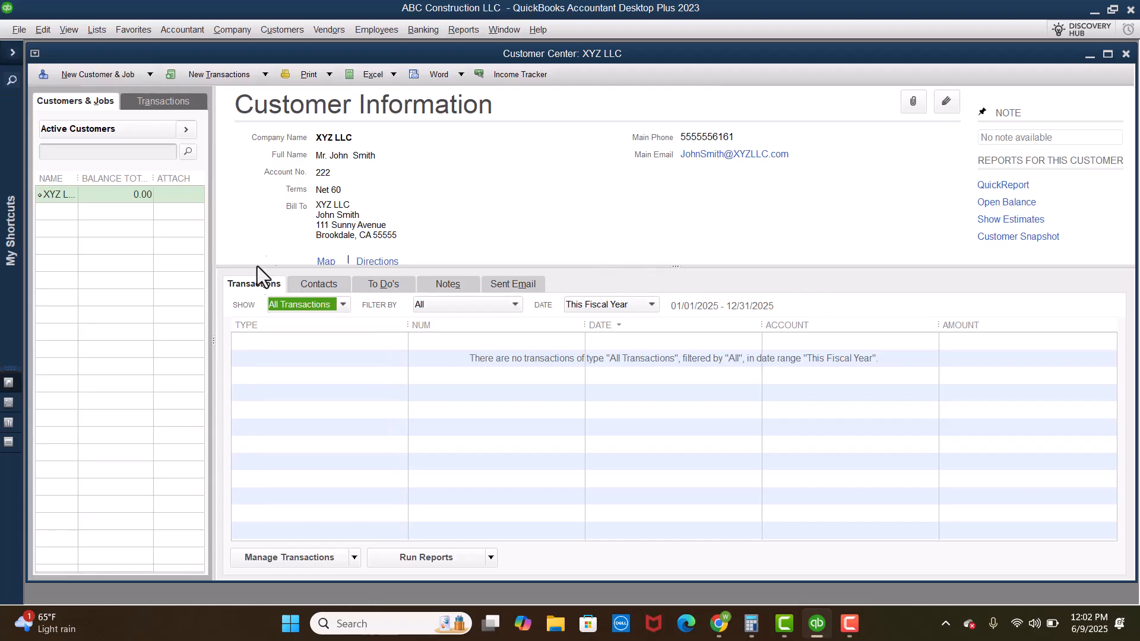
click(303, 278)
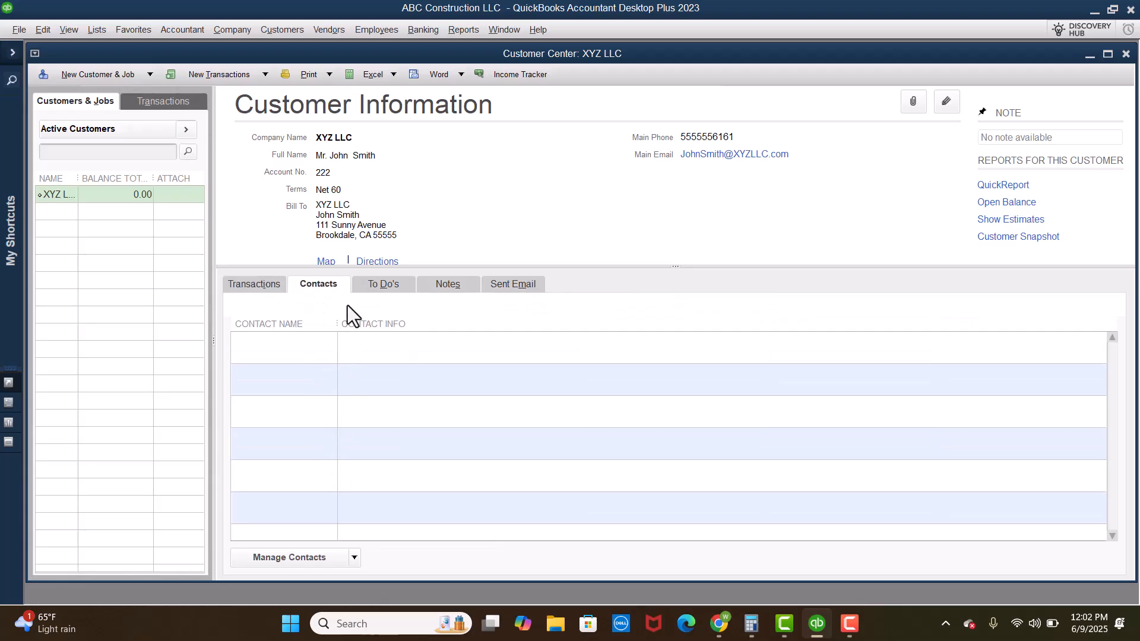
click(369, 287)
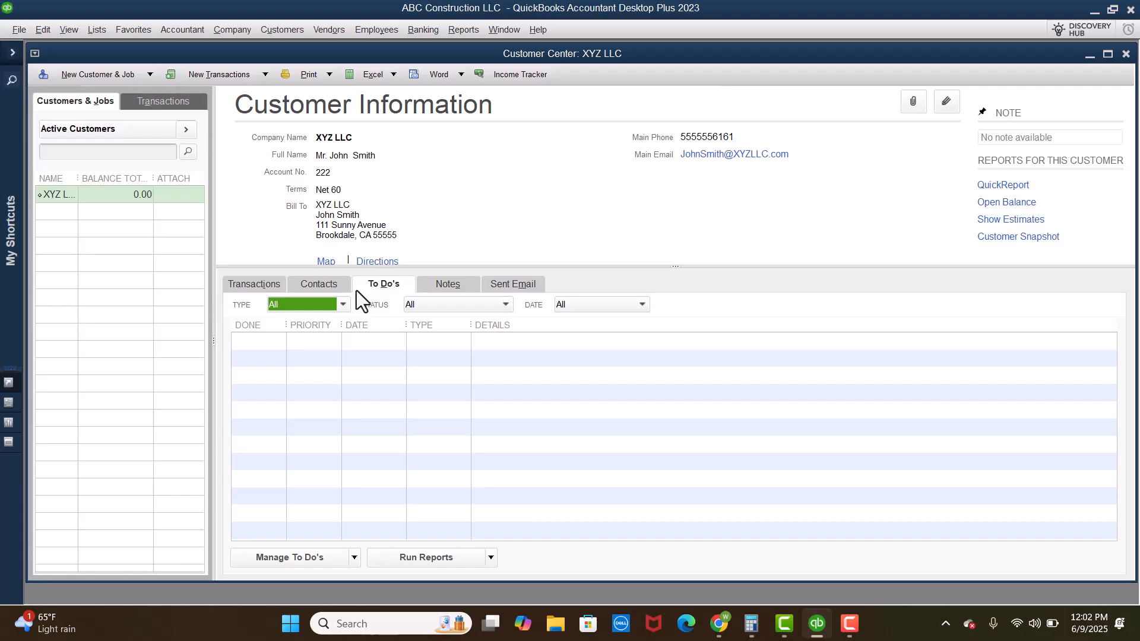
click(452, 290)
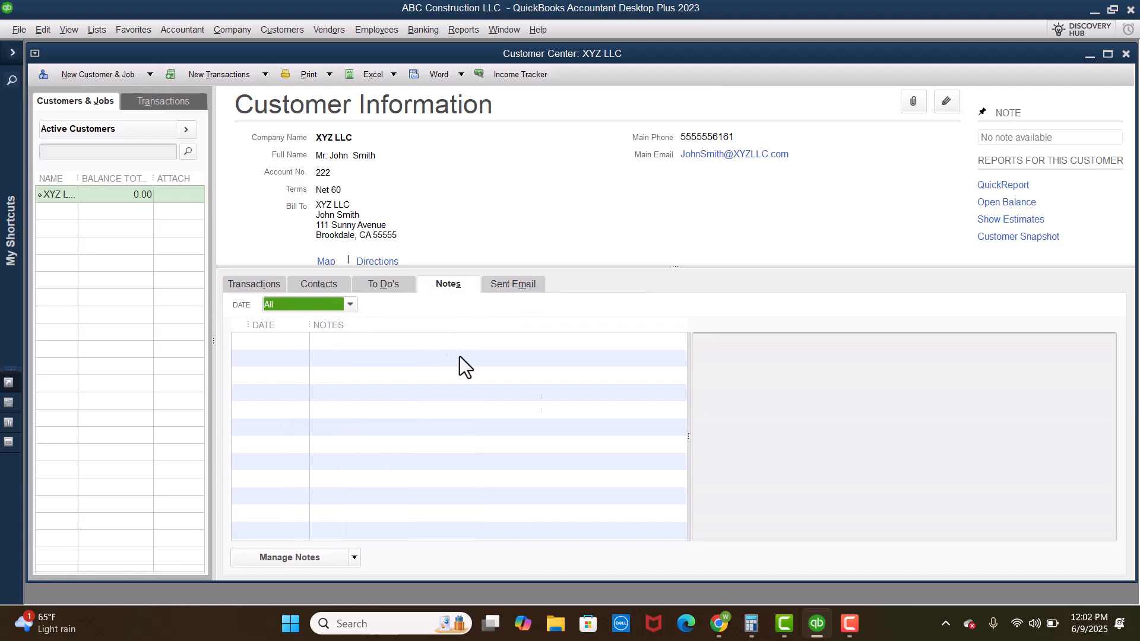
click(508, 287)
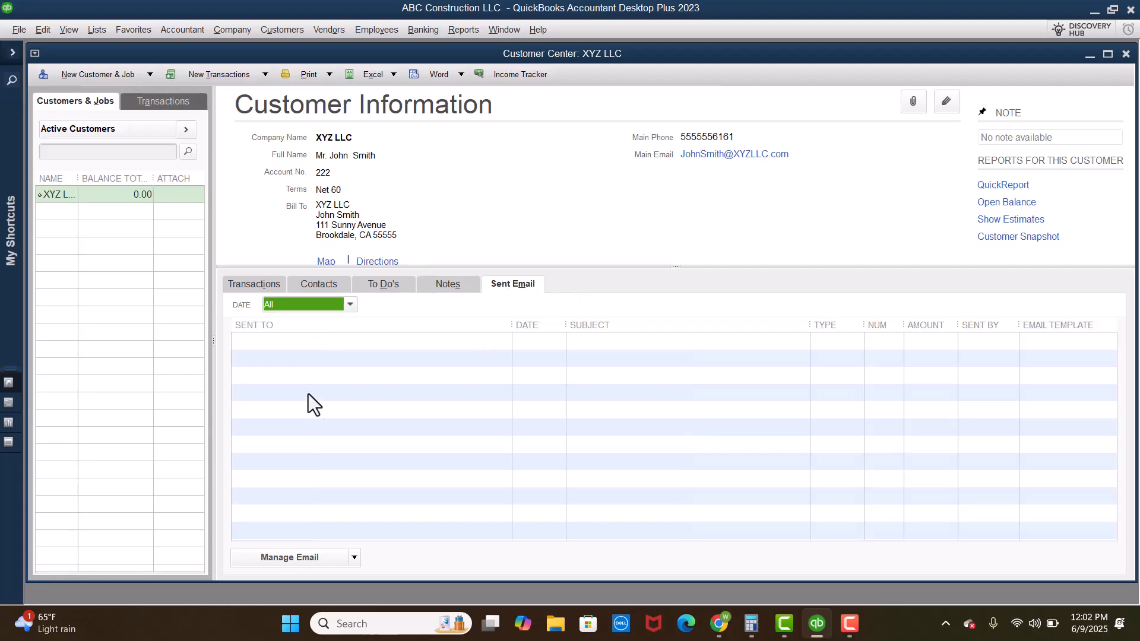
click(254, 286)
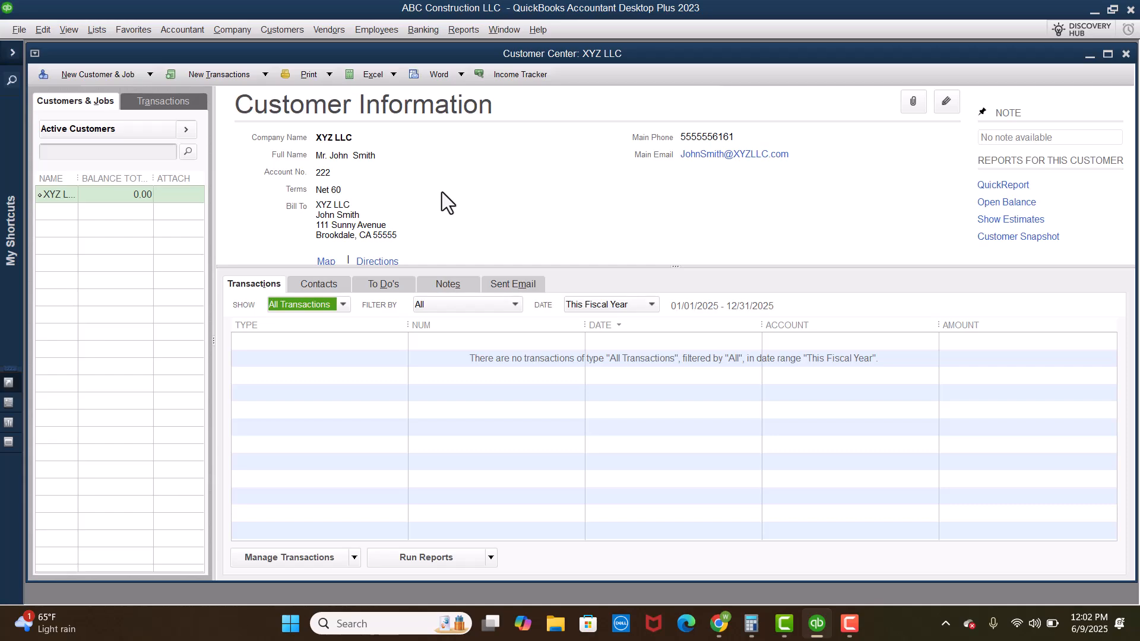